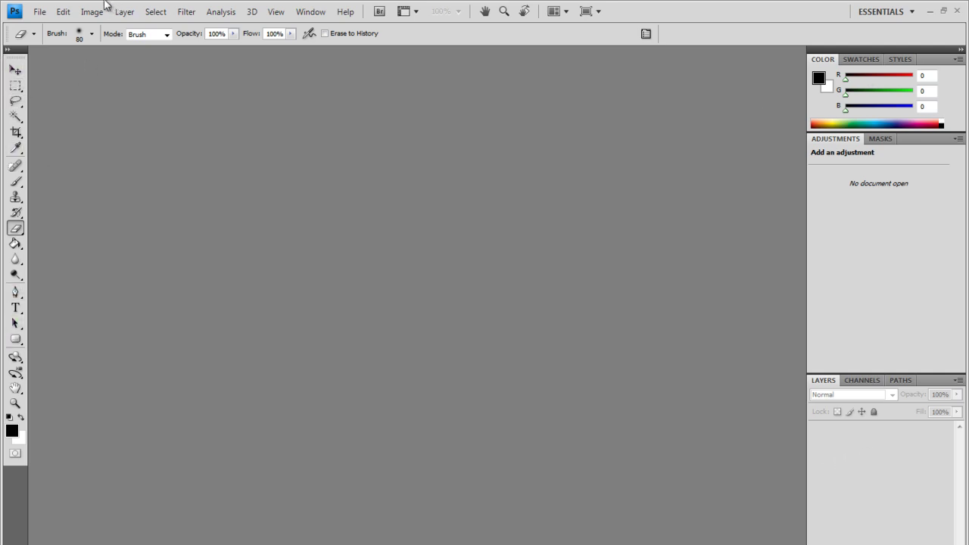
# Step: Browse the program's menus, then close them without choosing anything
pyautogui.click(43, 12)
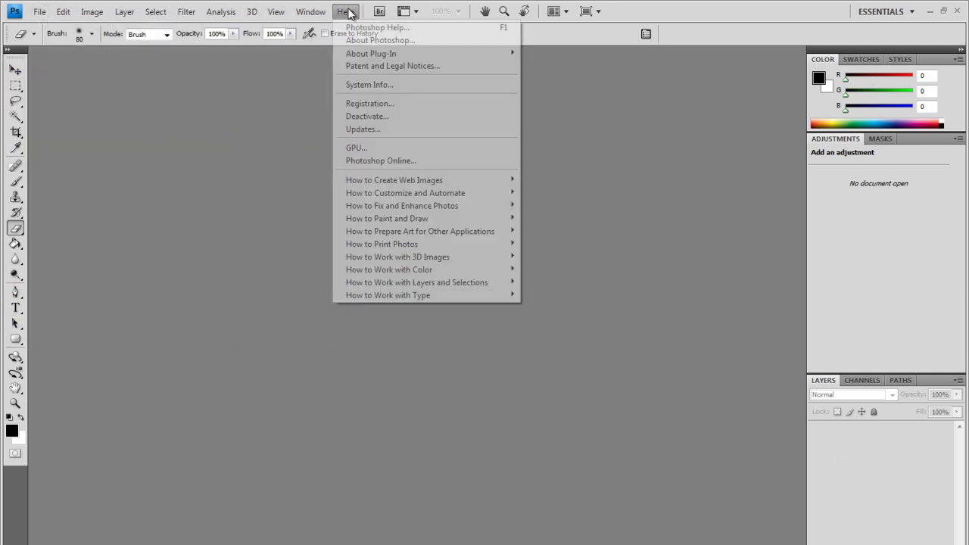
pyautogui.moveTo(132, 13)
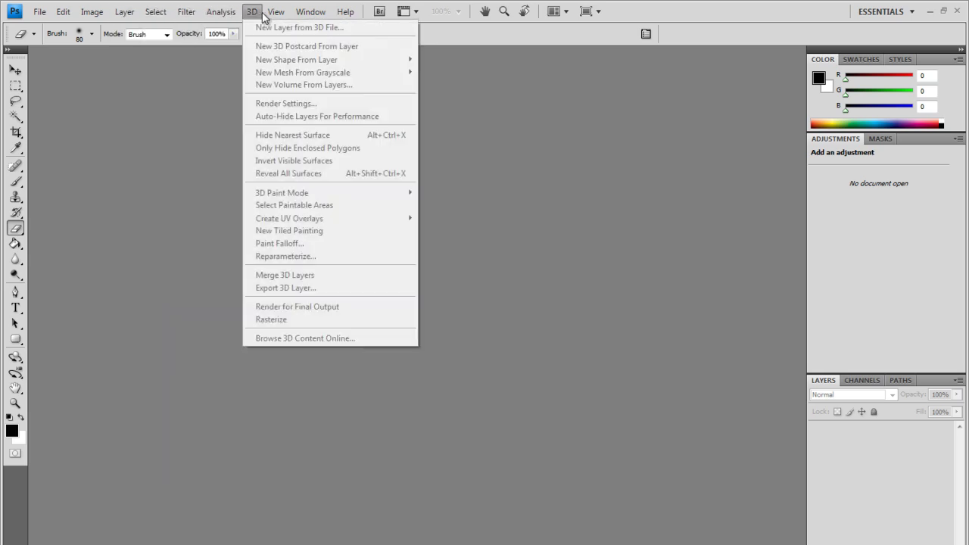
pyautogui.moveTo(309, 16)
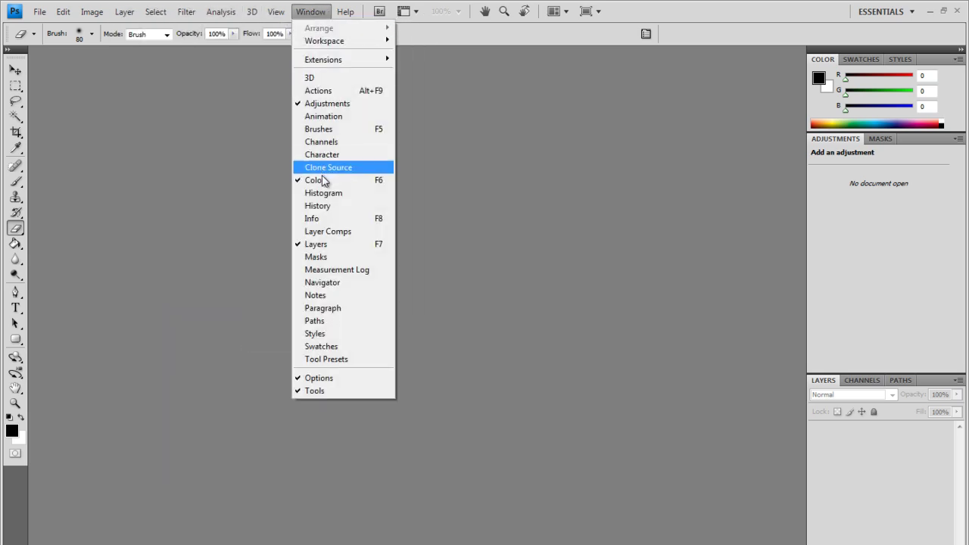
pyautogui.click(472, 33)
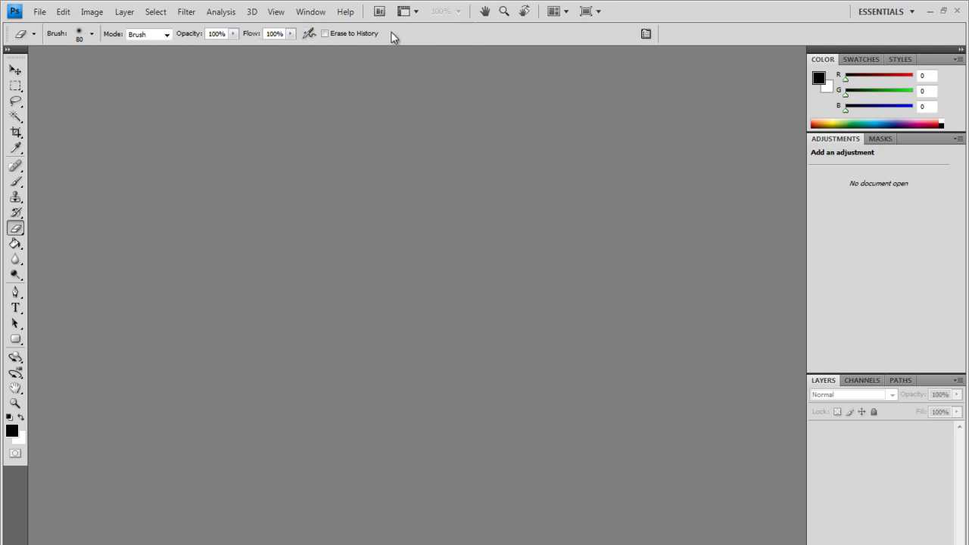
# Step: Try the Move, Marquee, Lasso, Crop, Eyedropper and Spot Healing tools, ending on Move
pyautogui.click(16, 71)
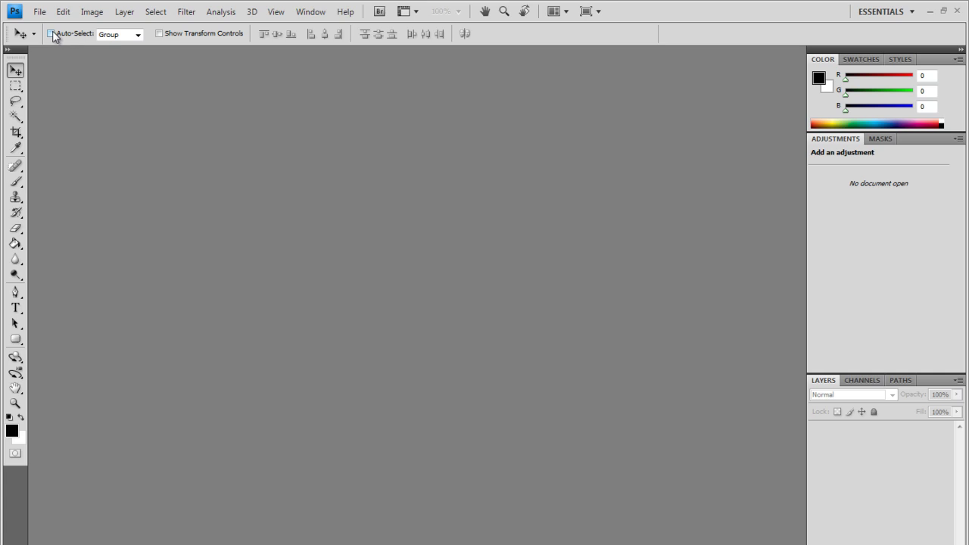
pyautogui.click(15, 86)
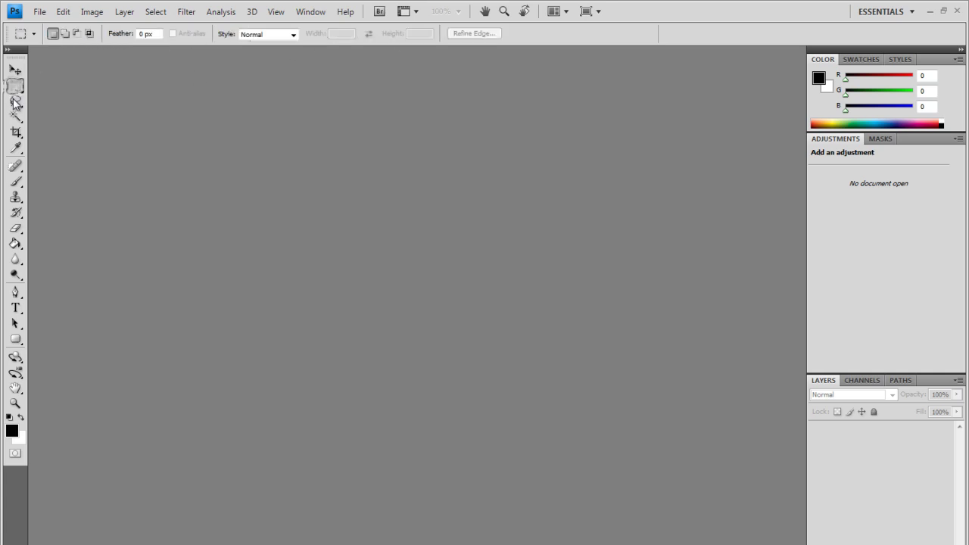
pyautogui.click(15, 100)
pyautogui.click(15, 131)
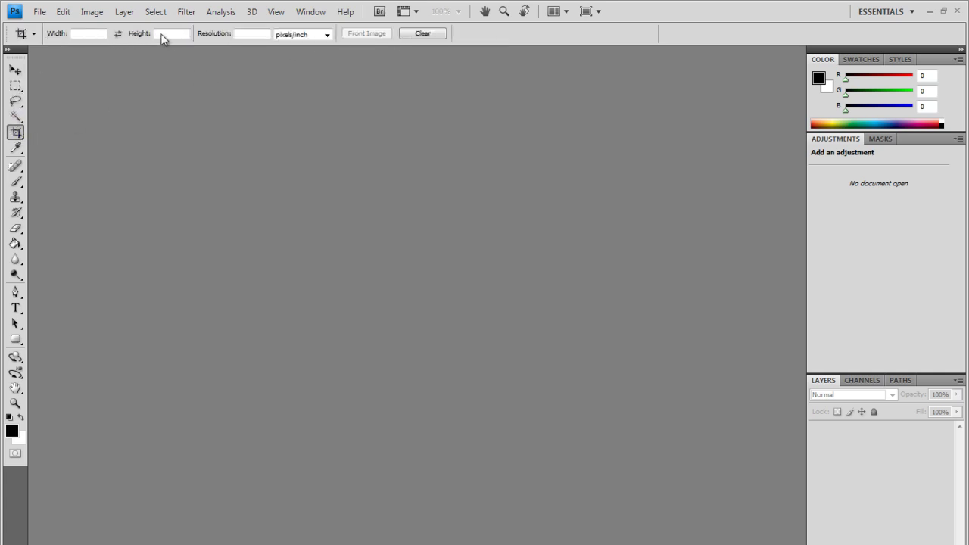
pyautogui.click(85, 33)
pyautogui.click(15, 147)
pyautogui.click(15, 165)
pyautogui.click(15, 70)
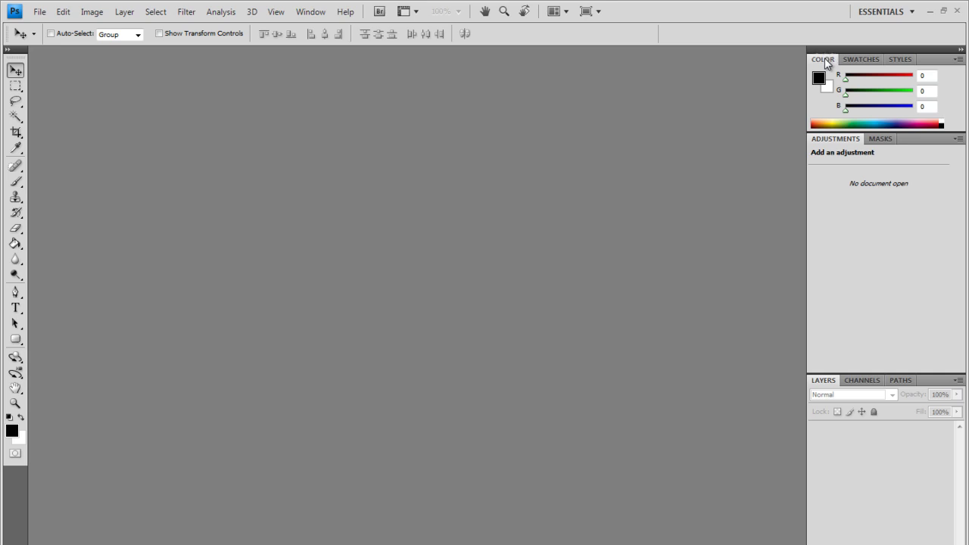
# Step: Float Color and Swatches, re-dock them as separate columns, and dock Tools beside Color
pyautogui.moveTo(823, 58); pyautogui.dragTo(529, 92)
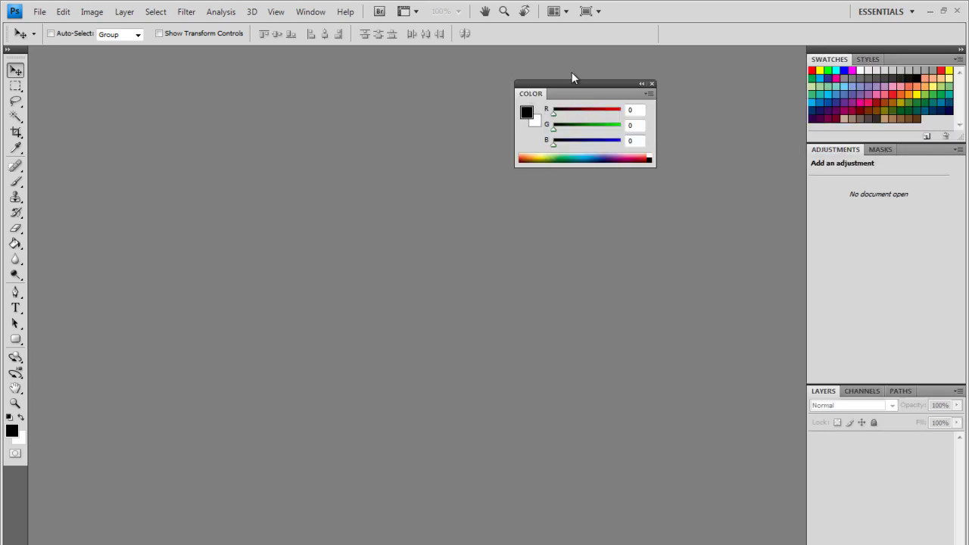
pyautogui.moveTo(829, 59); pyautogui.dragTo(529, 228)
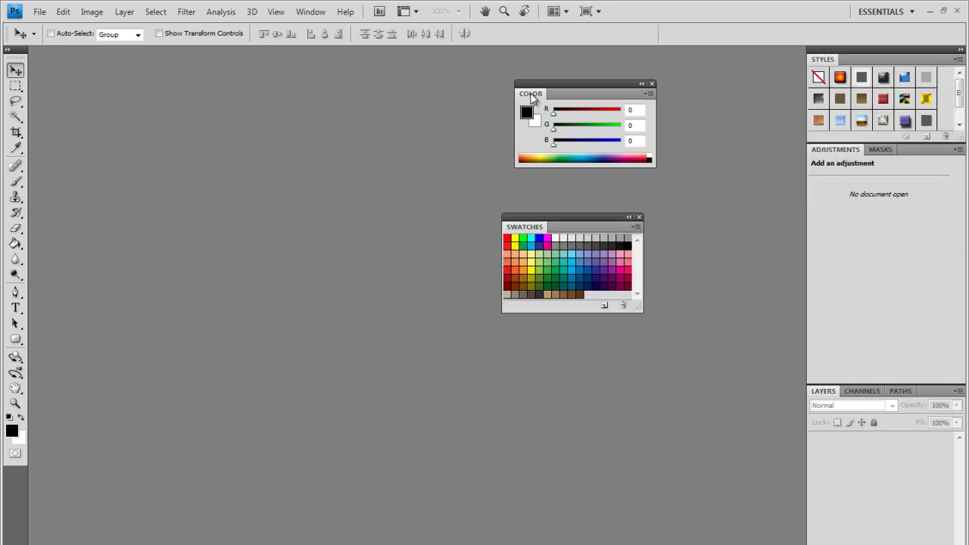
pyautogui.moveTo(530, 92); pyautogui.dragTo(803, 104)
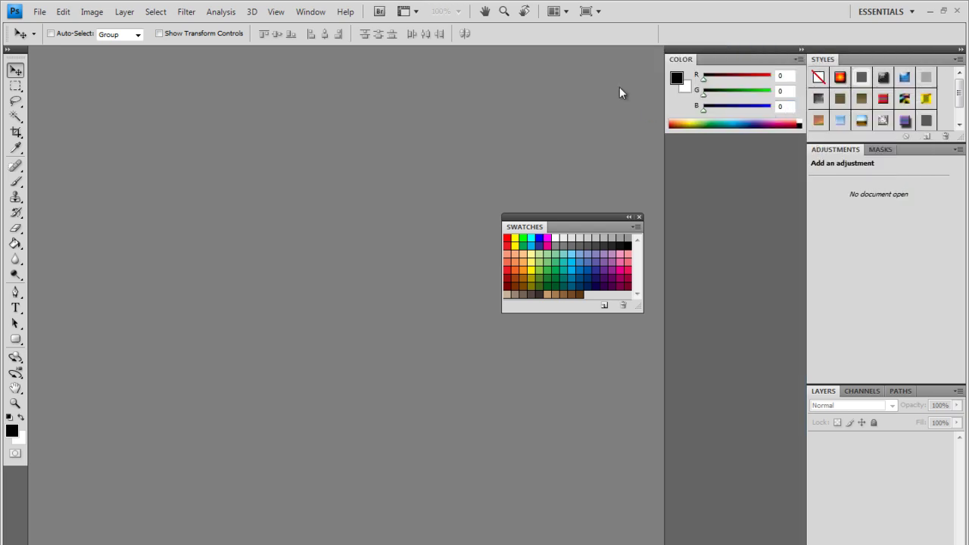
pyautogui.moveTo(526, 230); pyautogui.dragTo(705, 141)
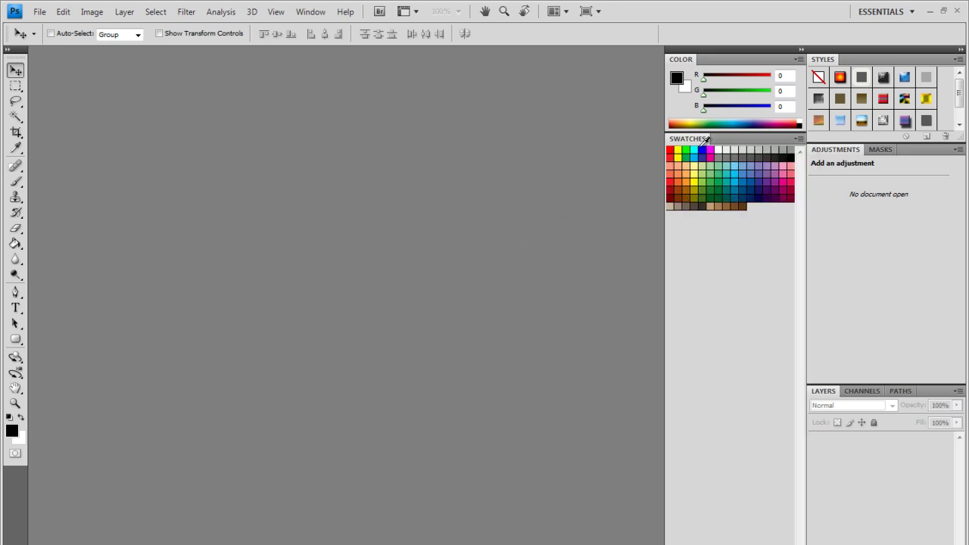
pyautogui.moveTo(676, 59); pyautogui.dragTo(659, 91)
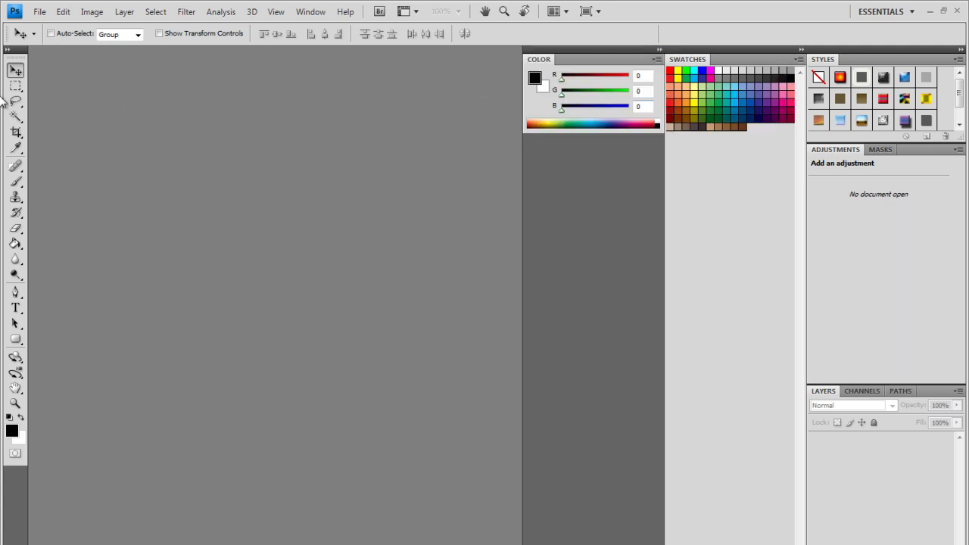
pyautogui.moveTo(16, 64)
pyautogui.mouseDown()
pyautogui.moveTo(31, 67)
pyautogui.moveTo(10, 60)
pyautogui.mouseUp()
pyautogui.moveTo(15, 64); pyautogui.dragTo(519, 73)
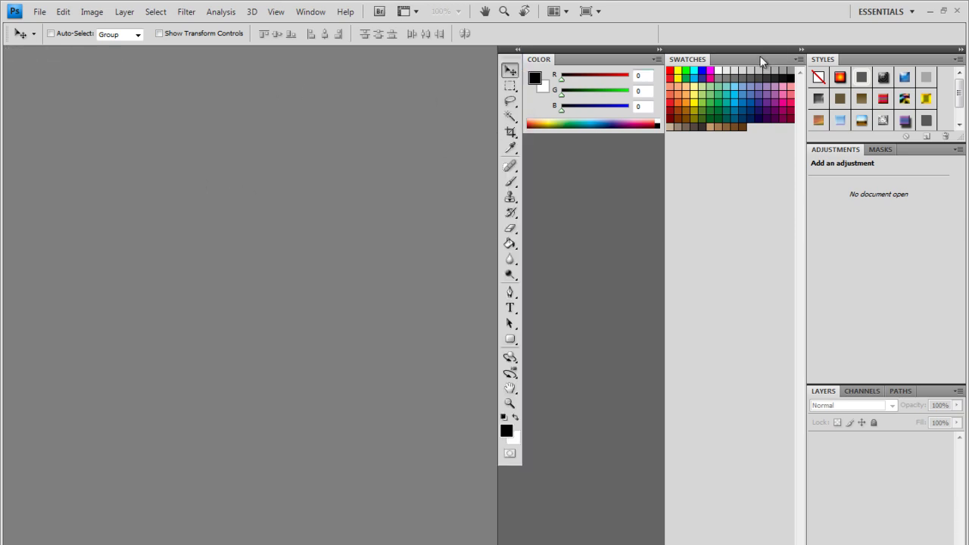
# Step: Group Swatches with Adjustments and Masks, tab Color with Styles, and re-dock Tools at right
pyautogui.moveTo(688, 65); pyautogui.dragTo(910, 153)
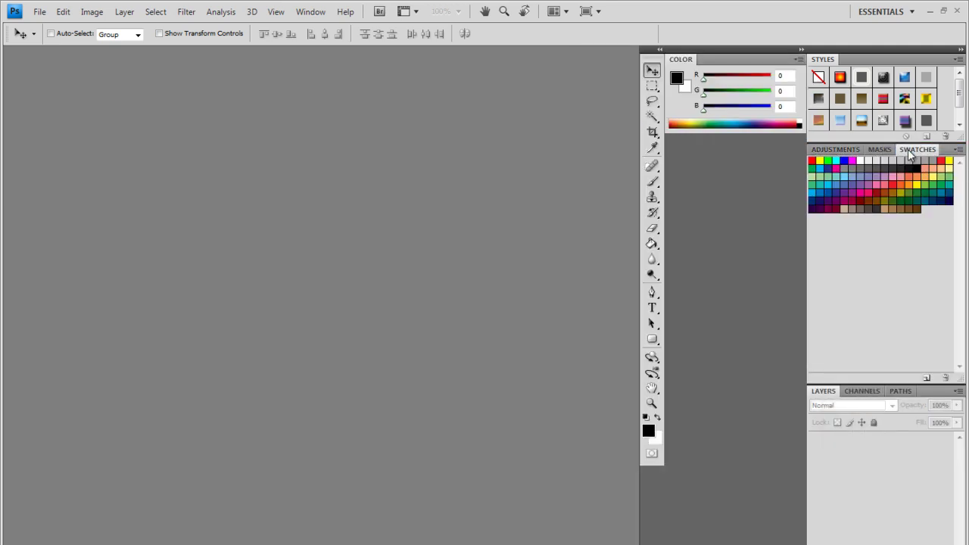
pyautogui.moveTo(677, 61); pyautogui.dragTo(854, 66)
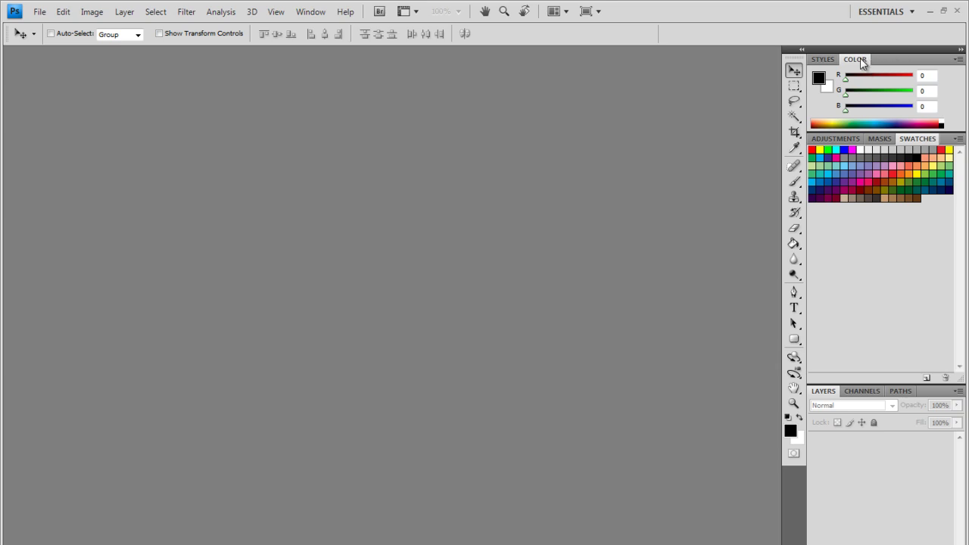
pyautogui.moveTo(858, 63); pyautogui.dragTo(829, 61)
pyautogui.moveTo(789, 57); pyautogui.dragTo(781, 78)
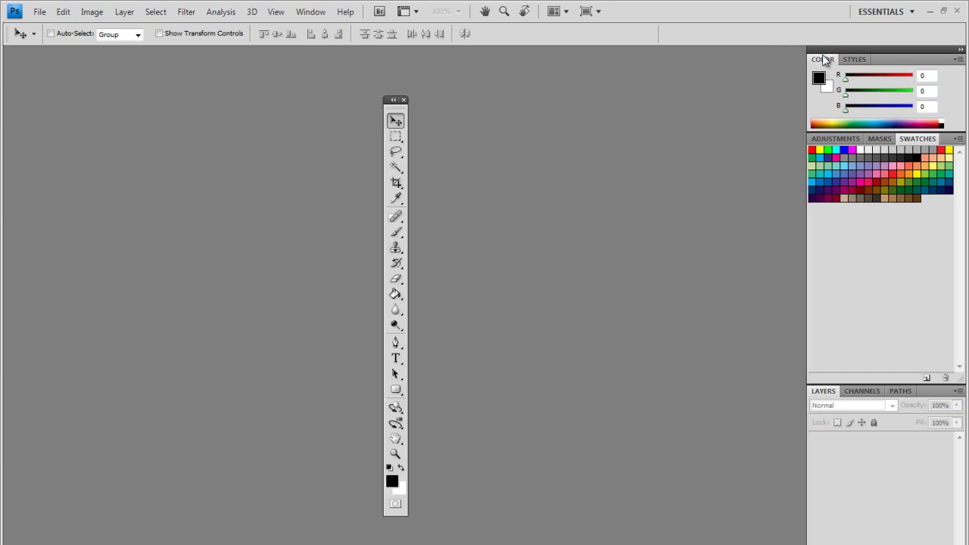
pyautogui.moveTo(392, 111); pyautogui.dragTo(796, 69)
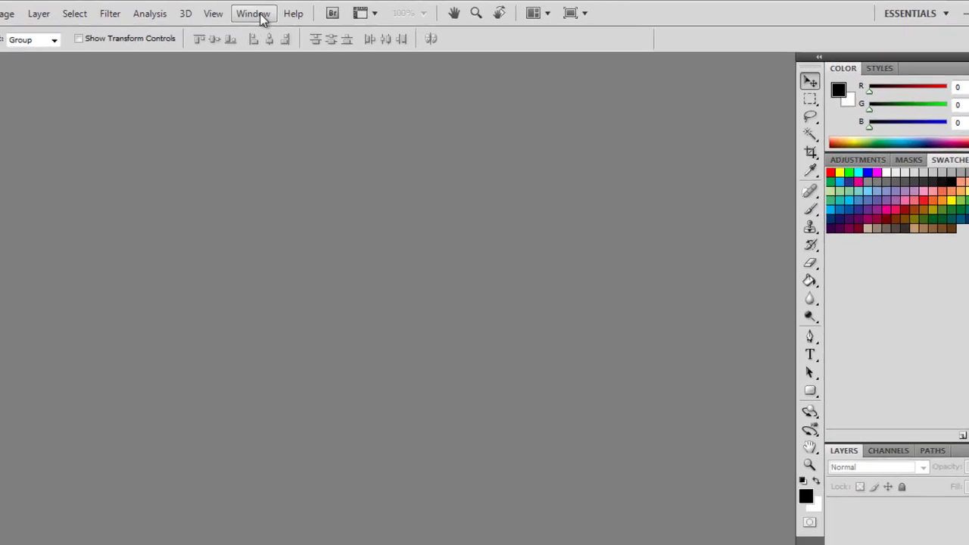
# Step: Save the current panel layout as the workspace 'myworkspace1'
pyautogui.click(262, 19)
pyautogui.moveTo(263, 46)
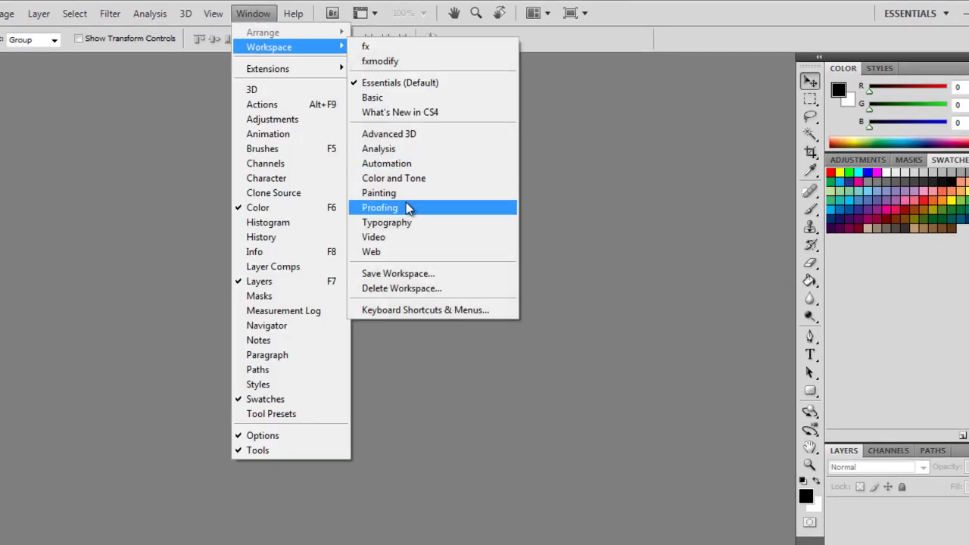
pyautogui.click(407, 278)
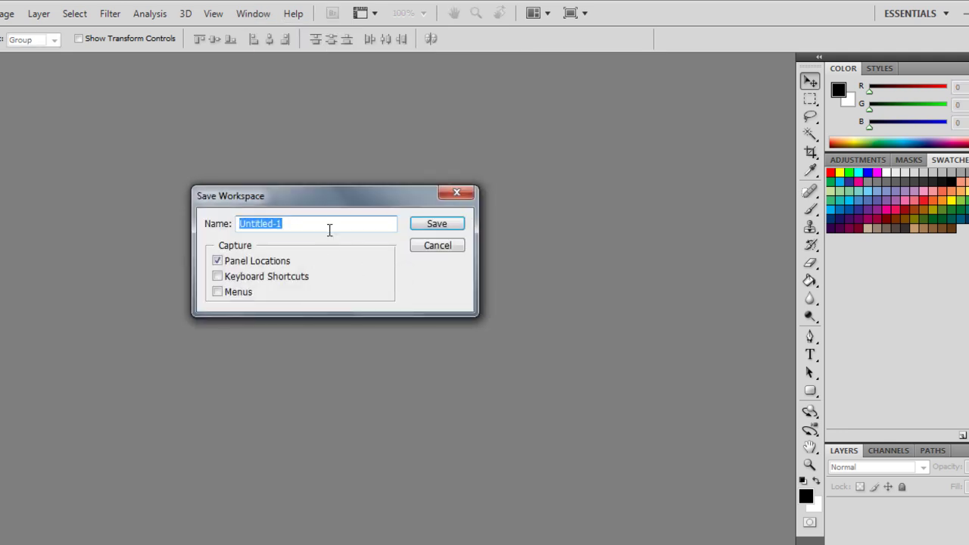
pyautogui.write('my')
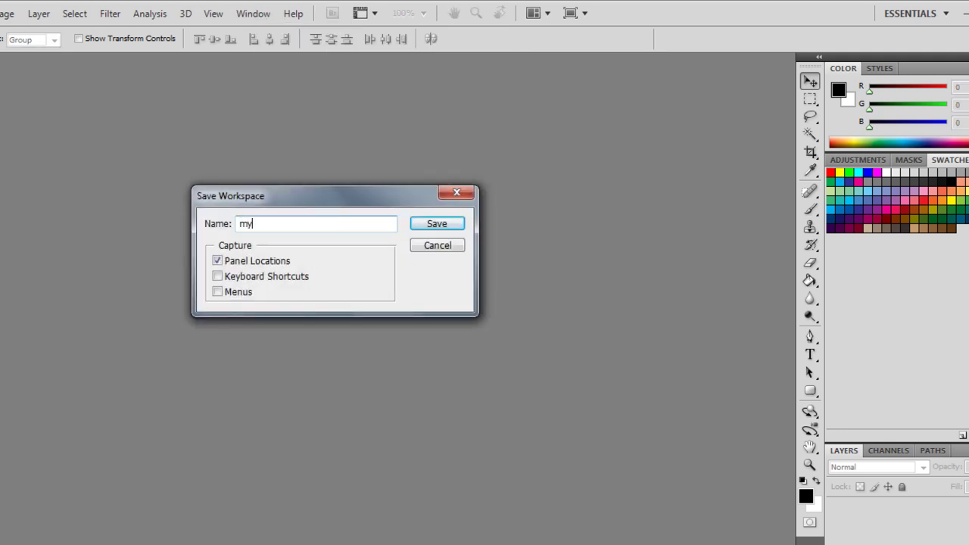
pyautogui.write('workspace1')
pyautogui.moveTo(339, 202); pyautogui.dragTo(564, 211)
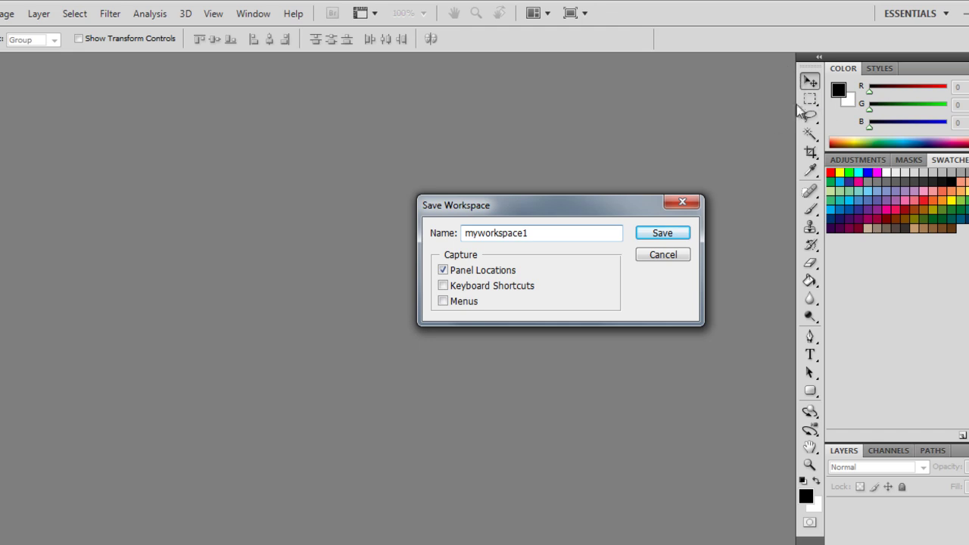
pyautogui.click(662, 234)
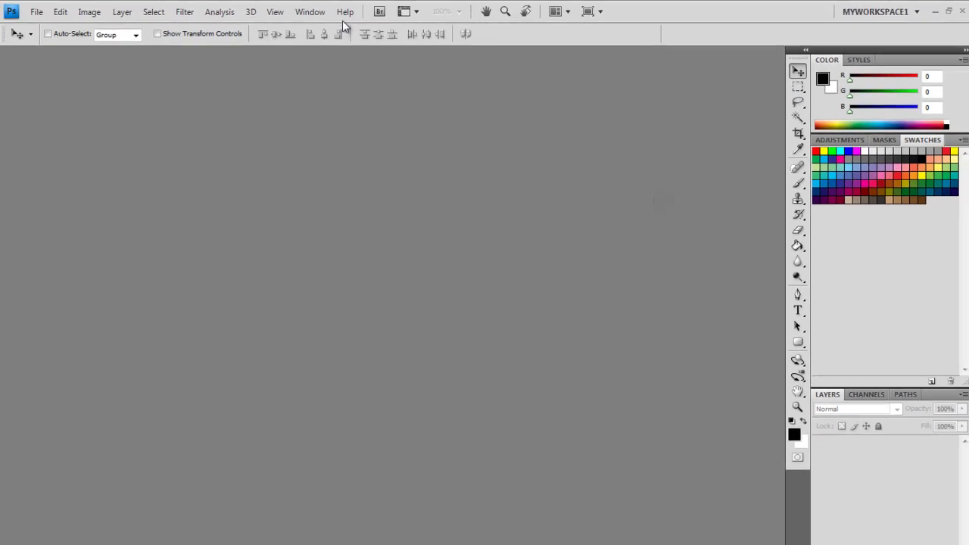
# Step: Float the Color and Styles panels, then restore the saved myworkspace1 layout
pyautogui.moveTo(824, 67); pyautogui.dragTo(235, 110)
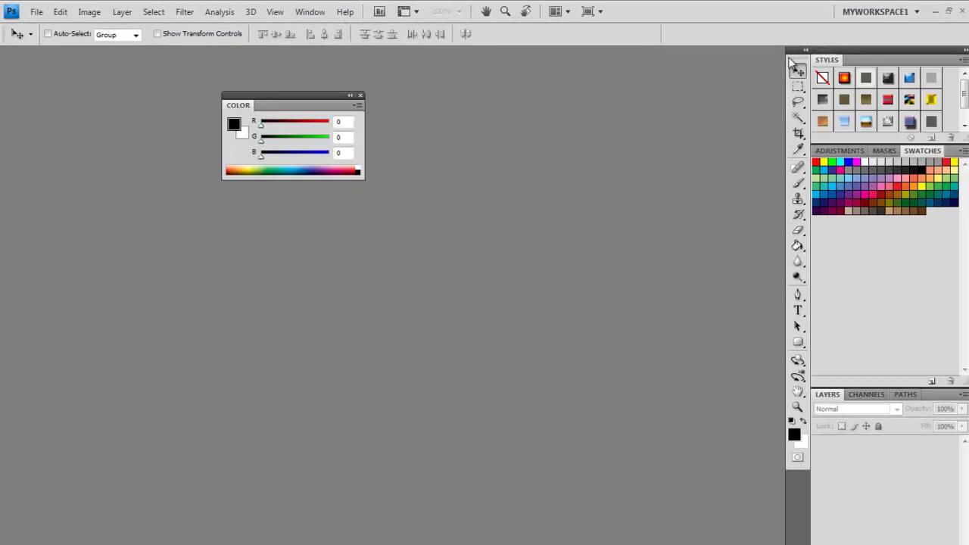
pyautogui.moveTo(797, 50); pyautogui.dragTo(184, 227)
pyautogui.moveTo(827, 60); pyautogui.dragTo(494, 165)
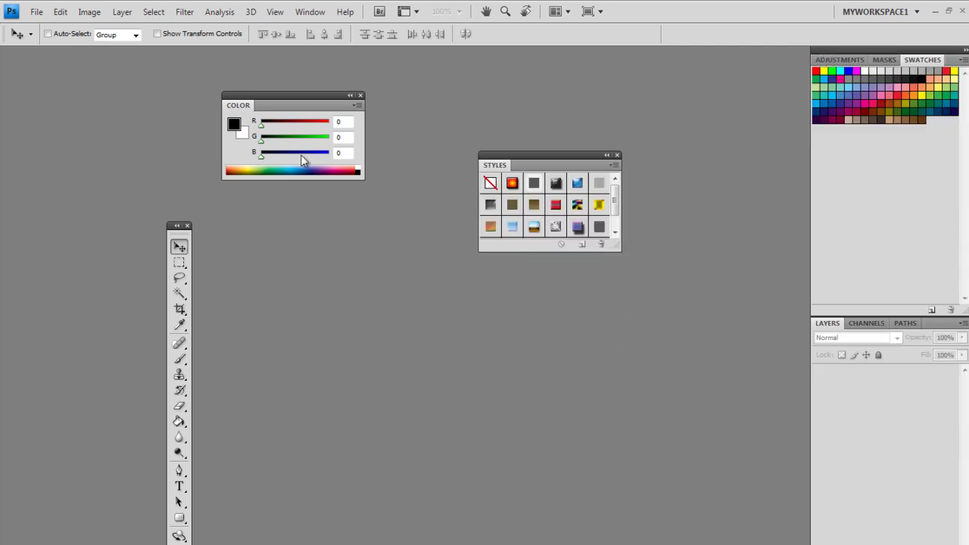
pyautogui.click(310, 11)
pyautogui.moveTo(345, 47)
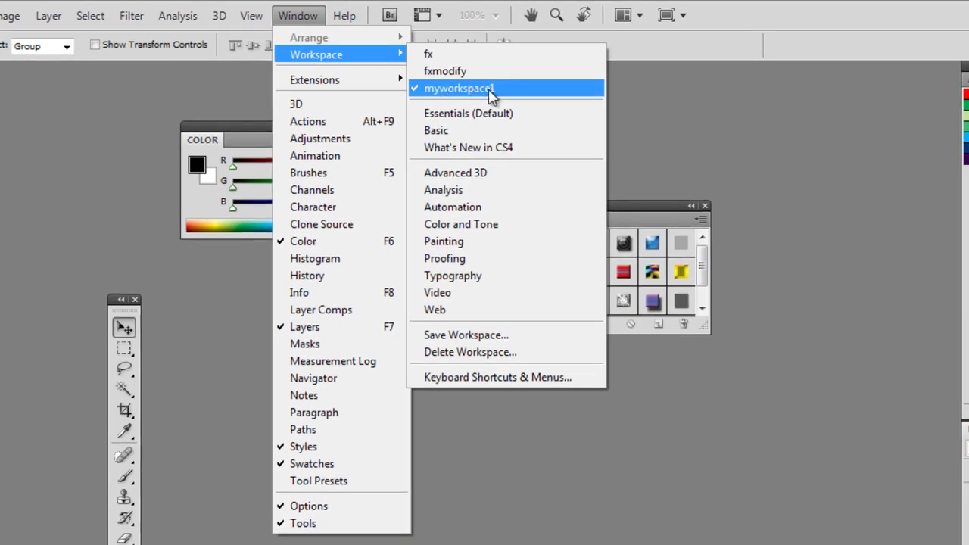
pyautogui.click(491, 94)
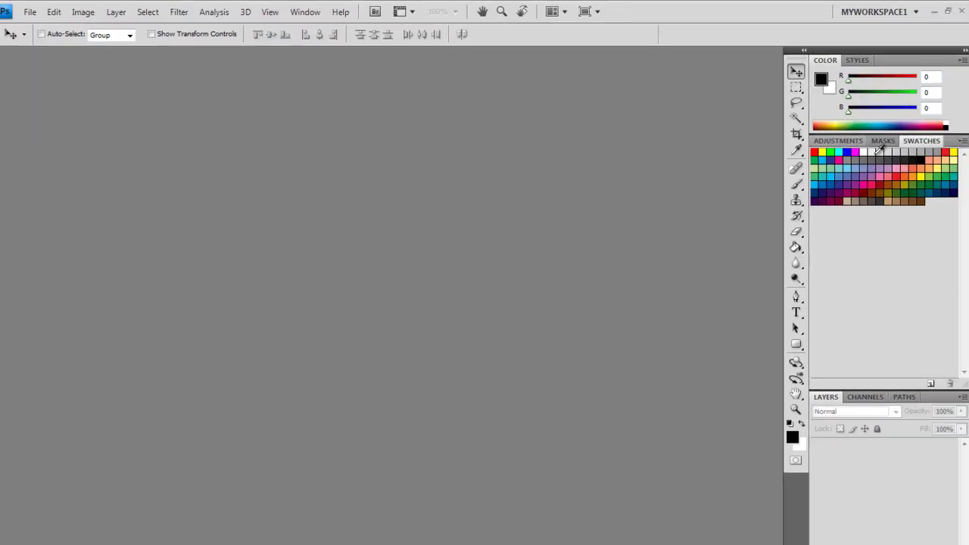
# Step: Switch to the Essentials (Default) workspace
pyautogui.click(305, 11)
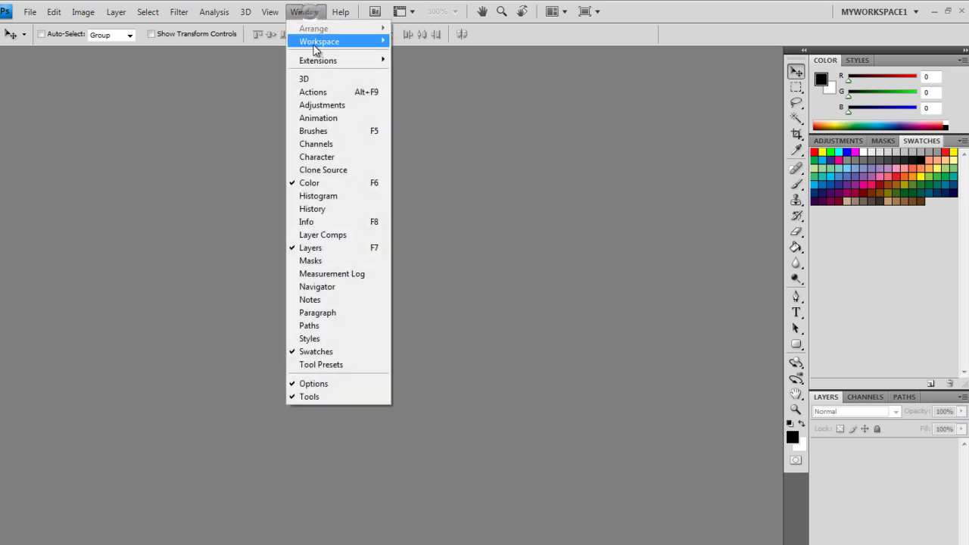
pyautogui.moveTo(318, 42)
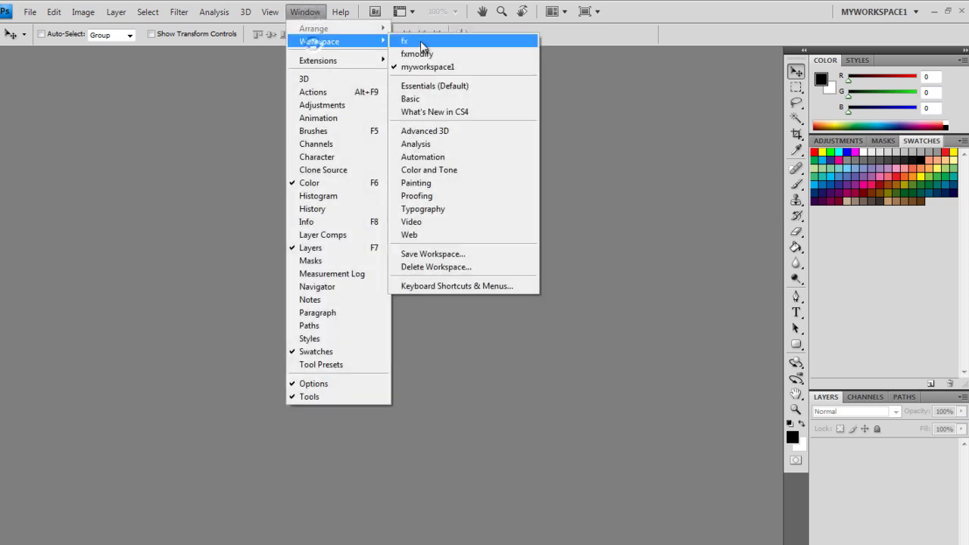
pyautogui.click(467, 89)
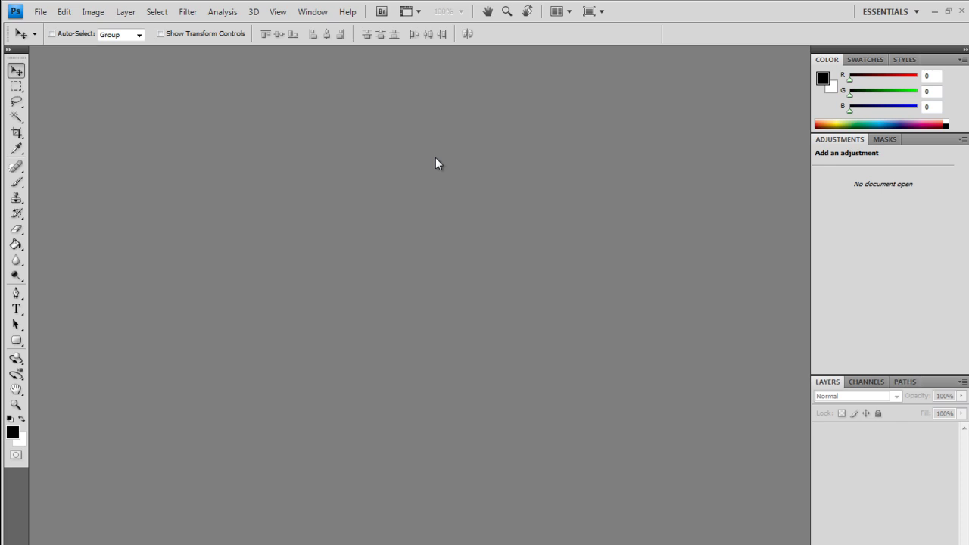
# Step: Open the New document dialog from the File menu, showing the default 1024 width
pyautogui.click(40, 12)
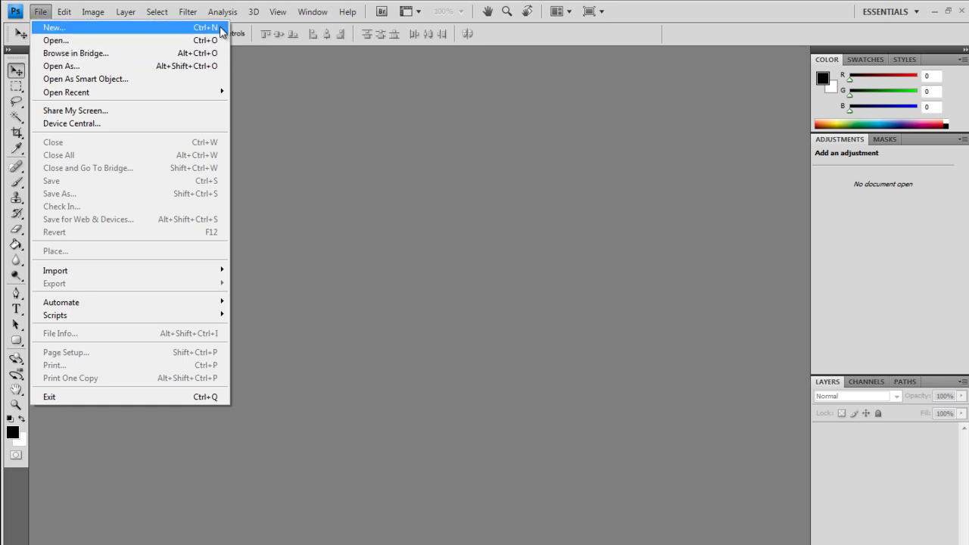
pyautogui.click(374, 118)
pyautogui.hotkey('ctrl', 'n')
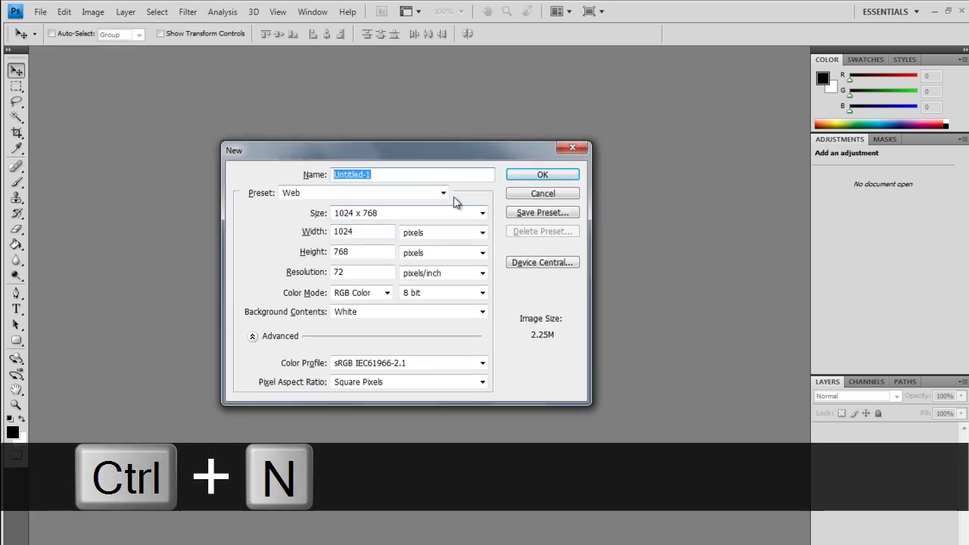
pyautogui.click(573, 147)
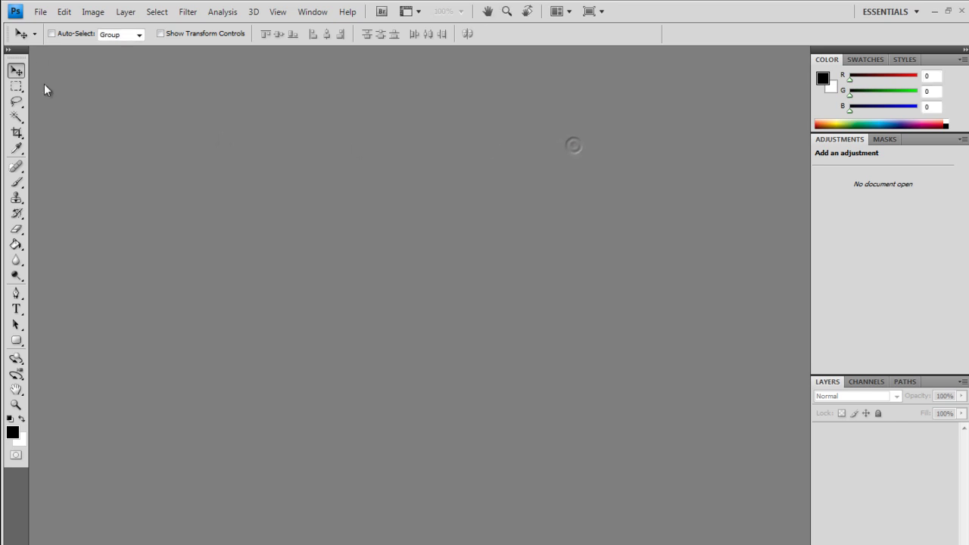
pyautogui.click(40, 12)
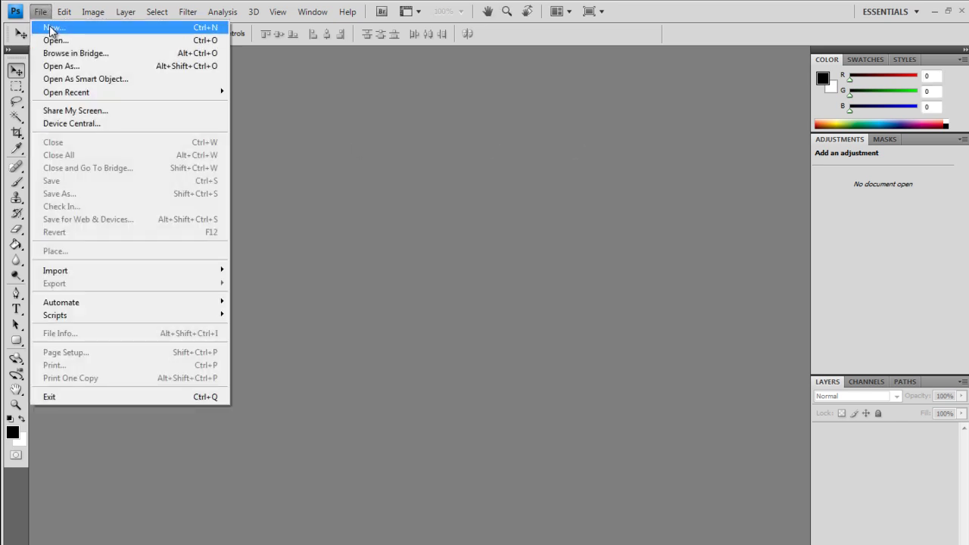
pyautogui.click(47, 27)
pyautogui.moveTo(416, 156); pyautogui.dragTo(518, 156)
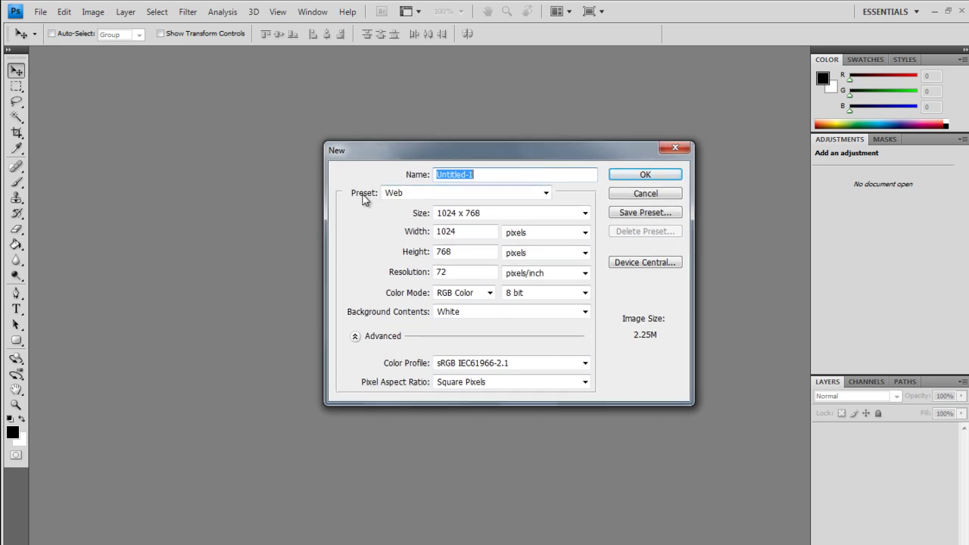
pyautogui.doubleClick(485, 230)
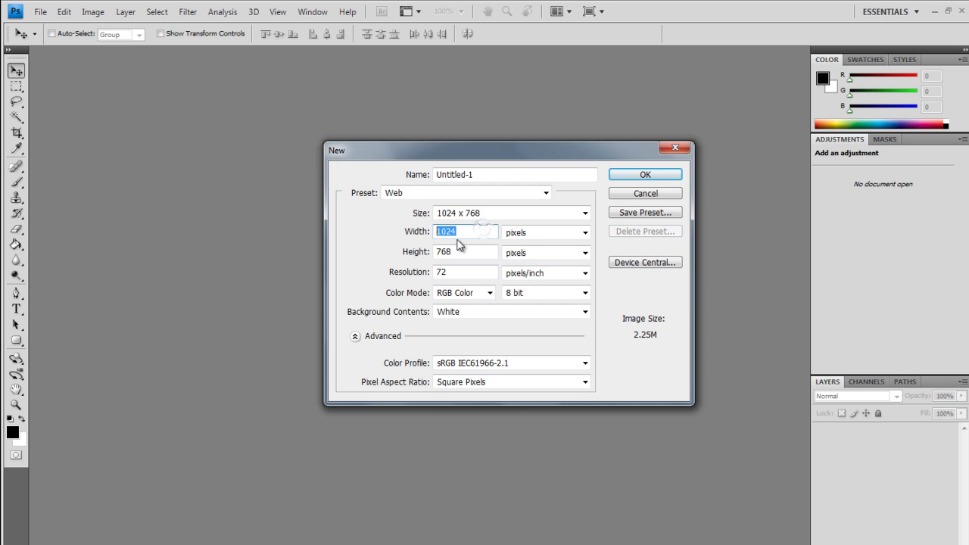
pyautogui.press('Tab')
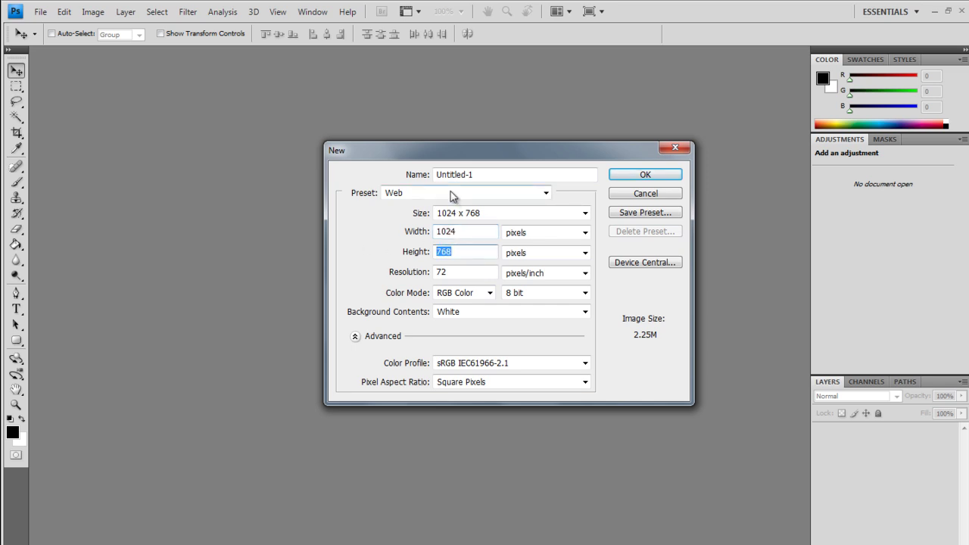
# Step: Choose the International Paper preset at A4 size and check its 210 mm width
pyautogui.click(399, 192)
pyautogui.click(472, 250)
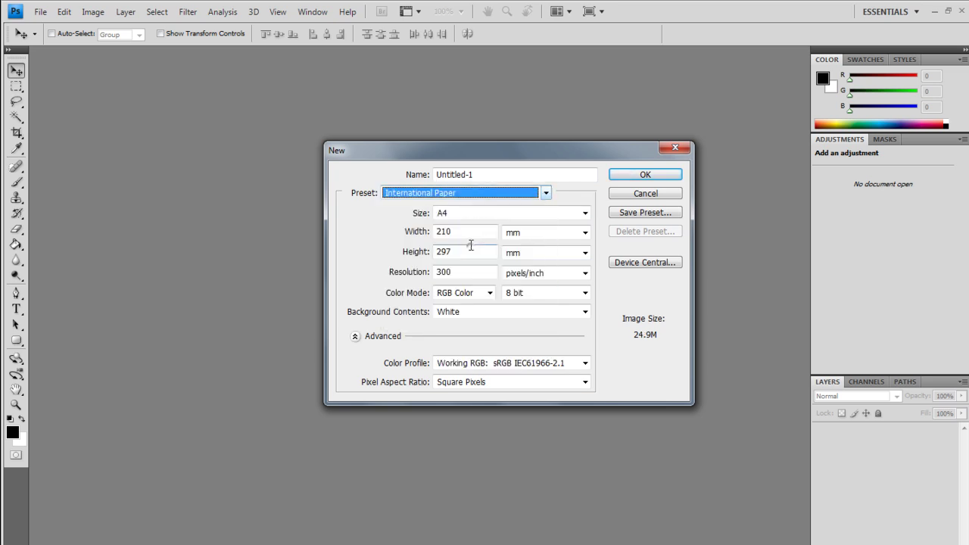
pyautogui.click(452, 215)
pyautogui.click(454, 249)
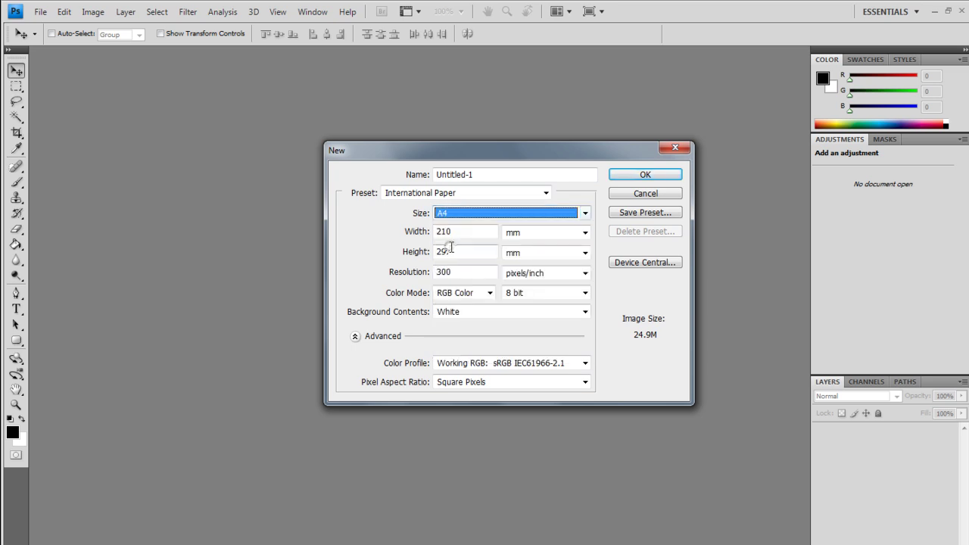
pyautogui.click(470, 233)
pyautogui.doubleClick(469, 232)
pyautogui.click(476, 232)
pyautogui.doubleClick(476, 232)
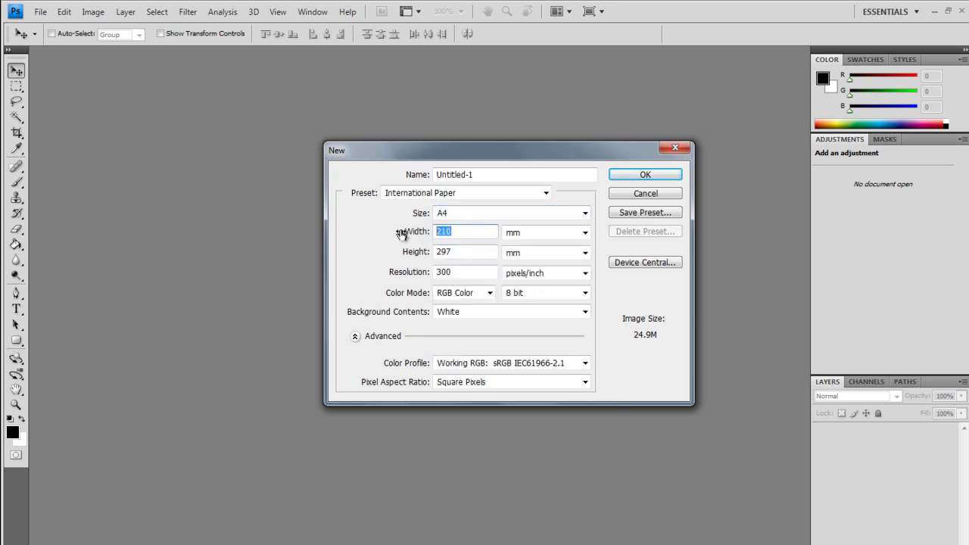
pyautogui.doubleClick(462, 231)
# Step: Check the 297 mm height and 300 pixels/inch resolution of the A4 preset
pyautogui.doubleClick(463, 252)
pyautogui.click(544, 253)
pyautogui.click(540, 253)
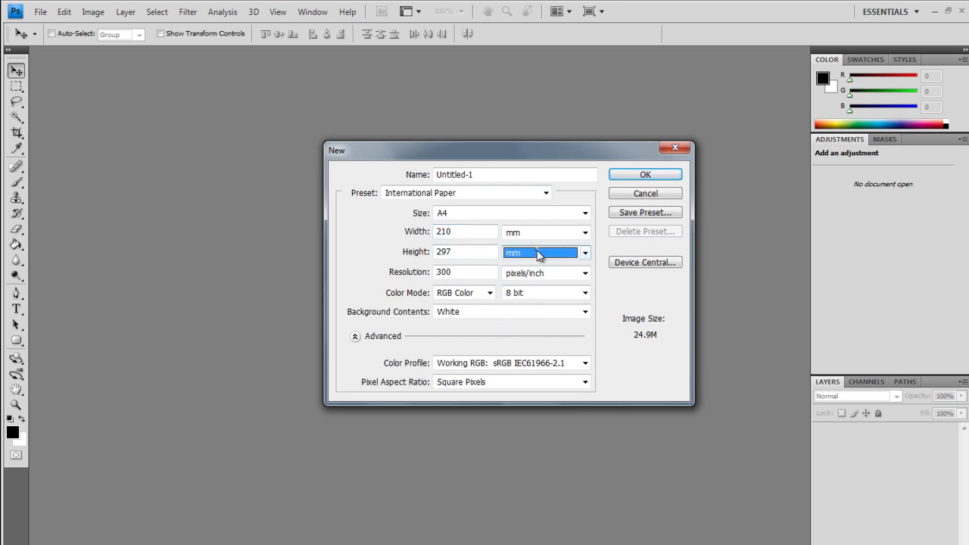
pyautogui.doubleClick(471, 273)
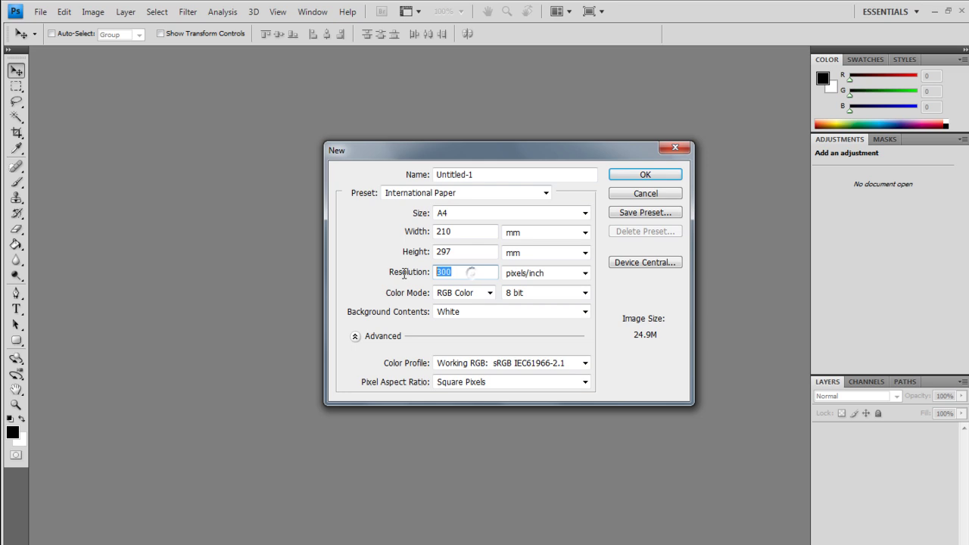
pyautogui.click(546, 274)
pyautogui.click(546, 278)
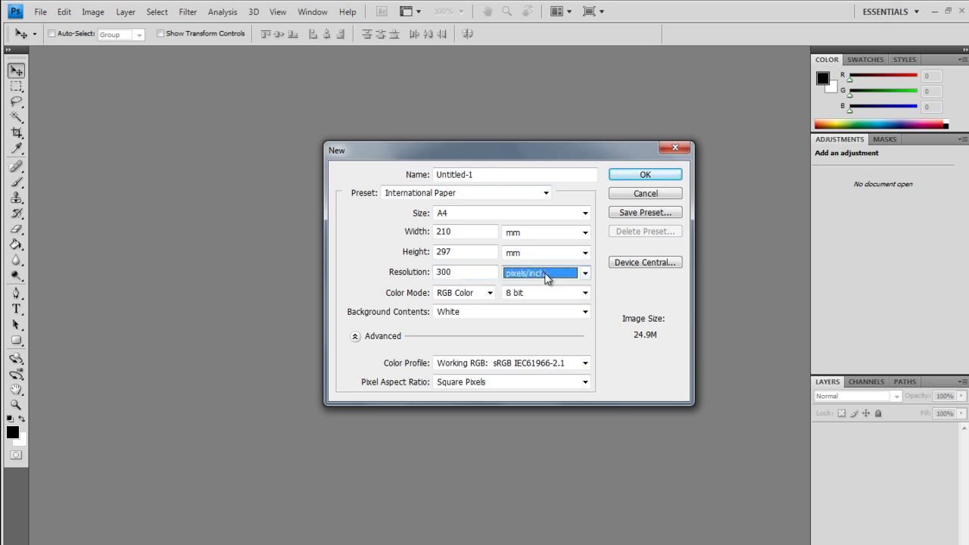
pyautogui.click(446, 194)
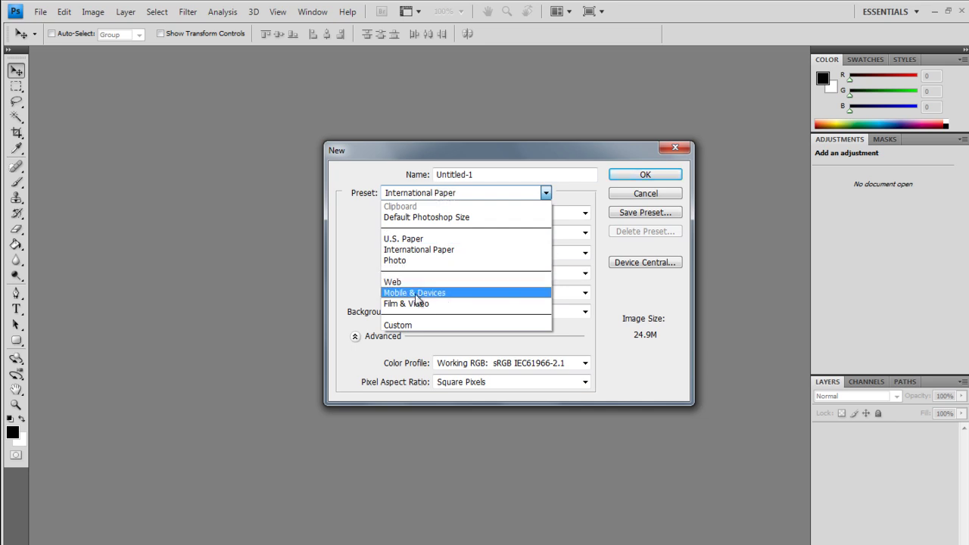
# Step: Try the Web, International Paper and Photo presets, checking their 72 and 300 resolutions
pyautogui.click(415, 278)
pyautogui.moveTo(460, 273); pyautogui.dragTo(381, 273)
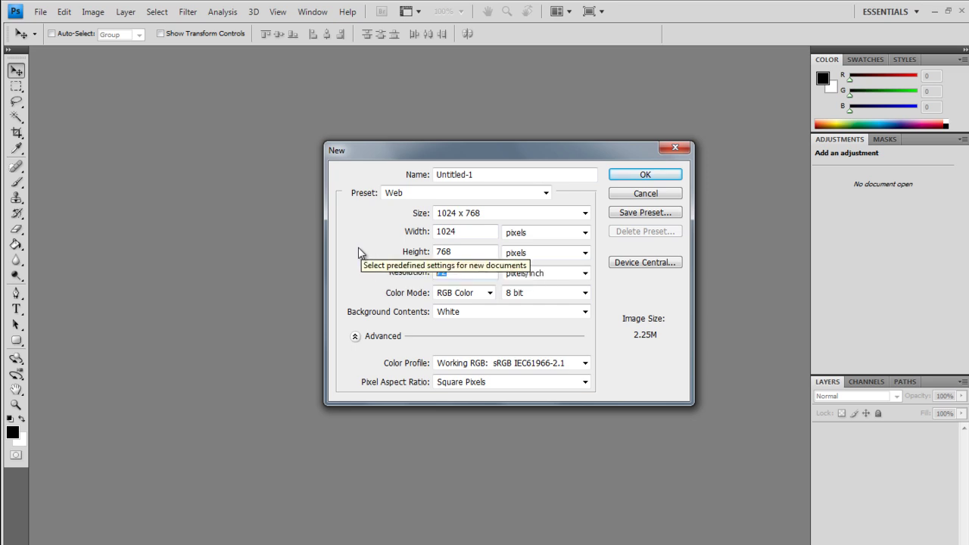
pyautogui.click(455, 197)
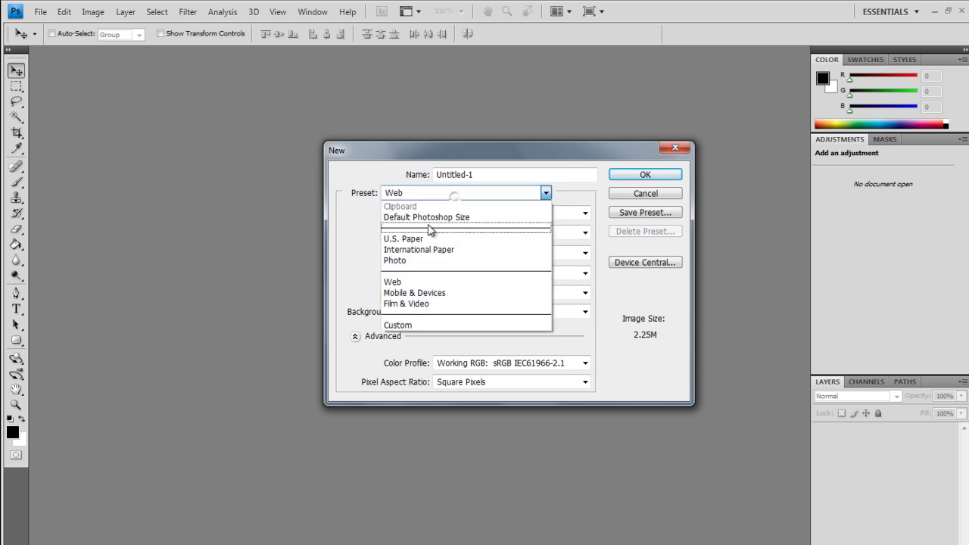
pyautogui.click(429, 247)
pyautogui.click(436, 195)
pyautogui.click(430, 262)
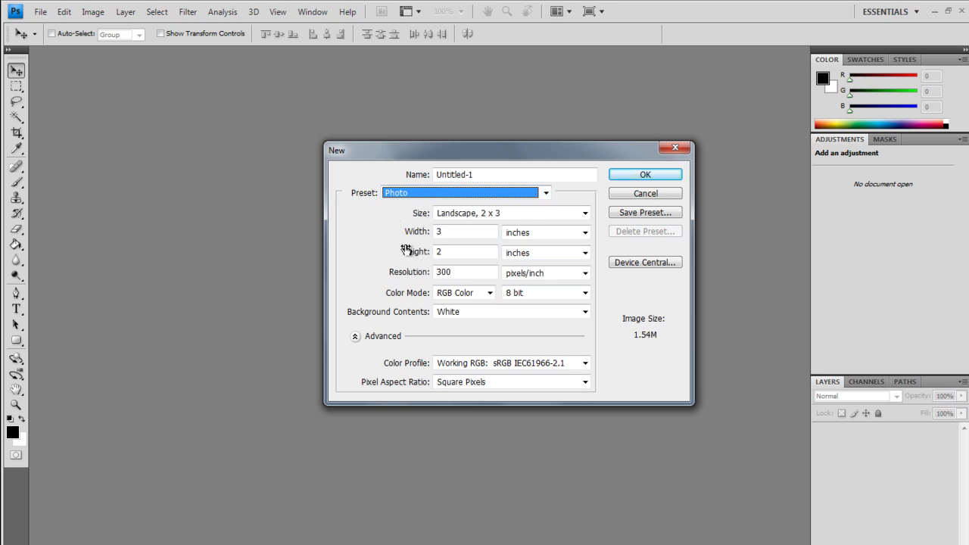
pyautogui.doubleClick(454, 271)
pyautogui.click(458, 269)
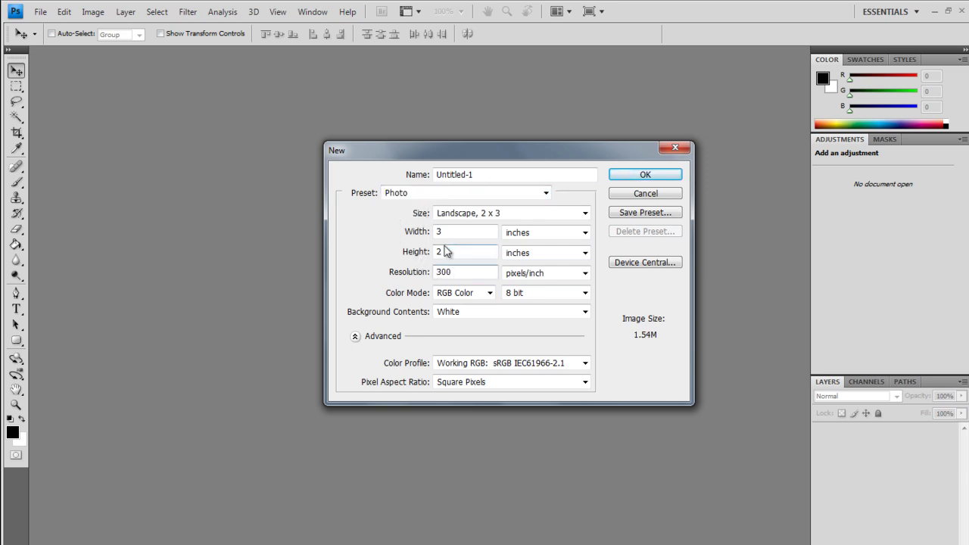
# Step: Switch back to the Web preset and inspect its 1024 × 768 width and height
pyautogui.click(445, 175)
pyautogui.click(439, 196)
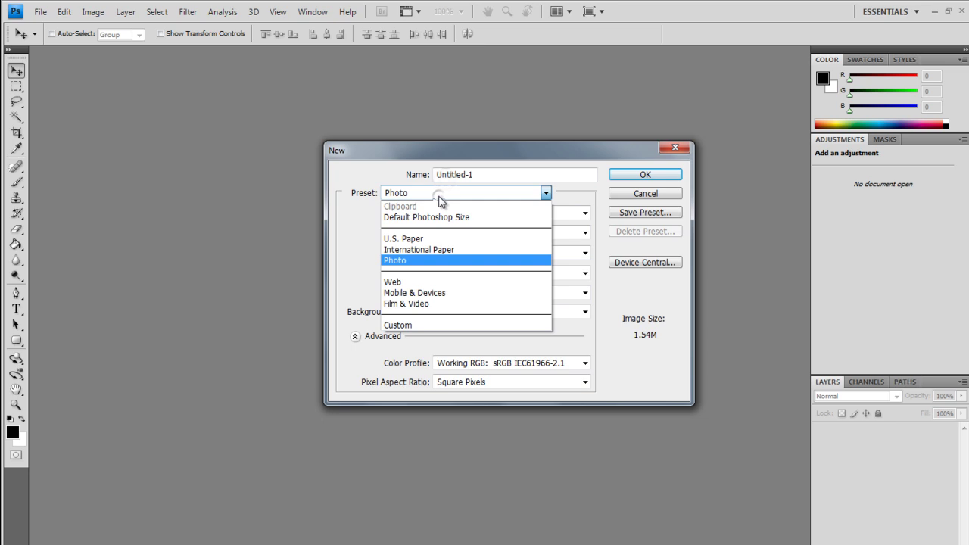
pyautogui.click(404, 282)
pyautogui.doubleClick(467, 231)
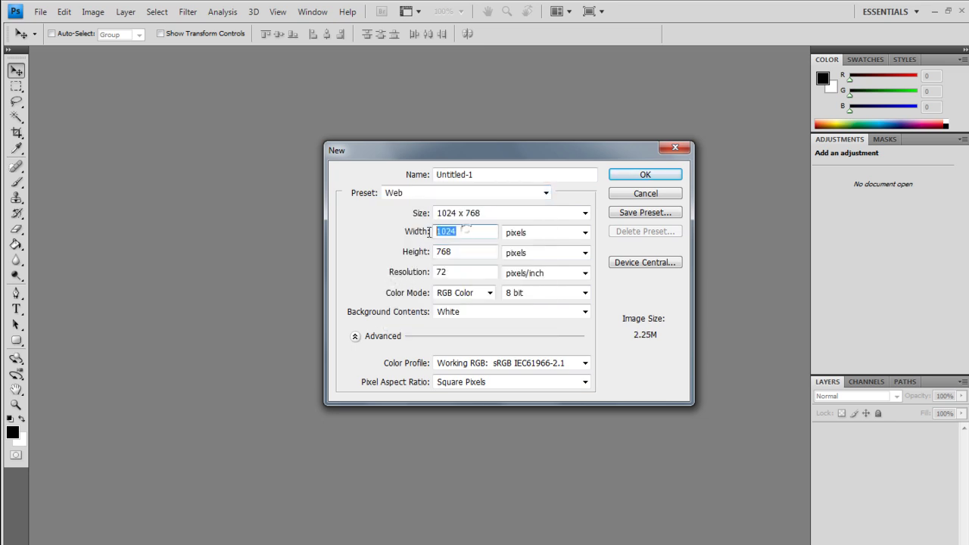
pyautogui.doubleClick(469, 253)
# Step: Replace the Web size with Width 1200, Height 900 pixels and Resolution 72 pixels/inch
pyautogui.click(461, 193)
pyautogui.click(462, 193)
pyautogui.click(466, 231)
pyautogui.doubleClick(467, 231)
pyautogui.write('1200')
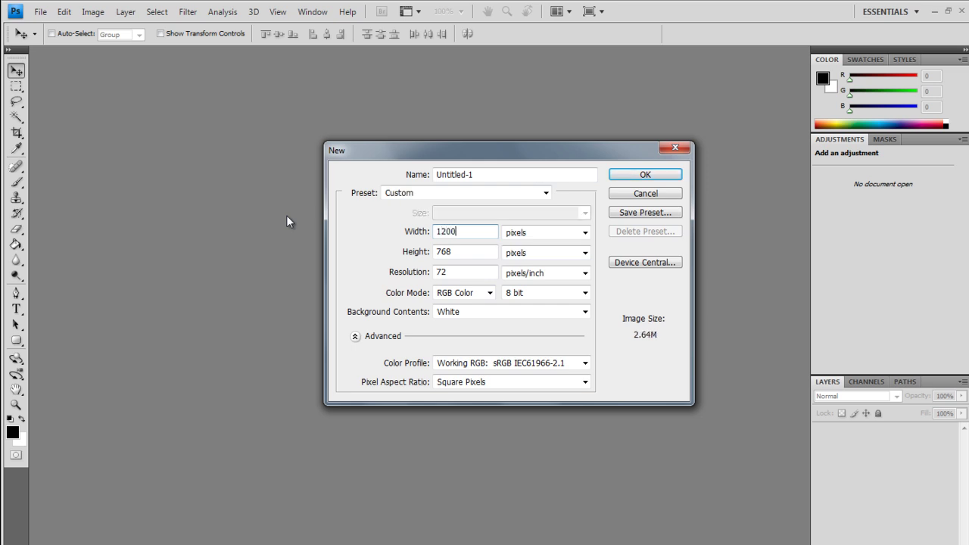
pyautogui.press('Tab')
pyautogui.write('900')
pyautogui.press('Tab')
pyautogui.press('Tab')
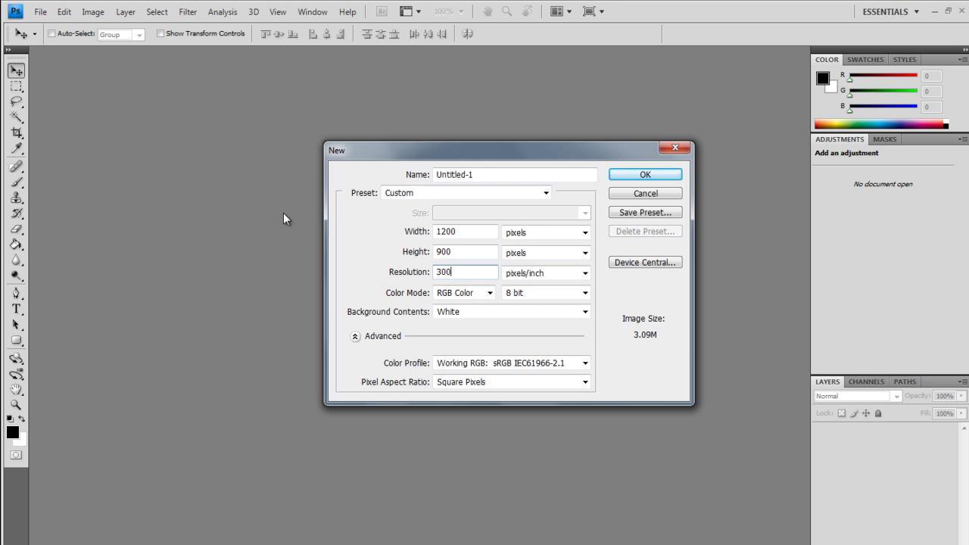
pyautogui.moveTo(455, 273); pyautogui.dragTo(380, 268)
pyautogui.write('72')
pyautogui.click(463, 298)
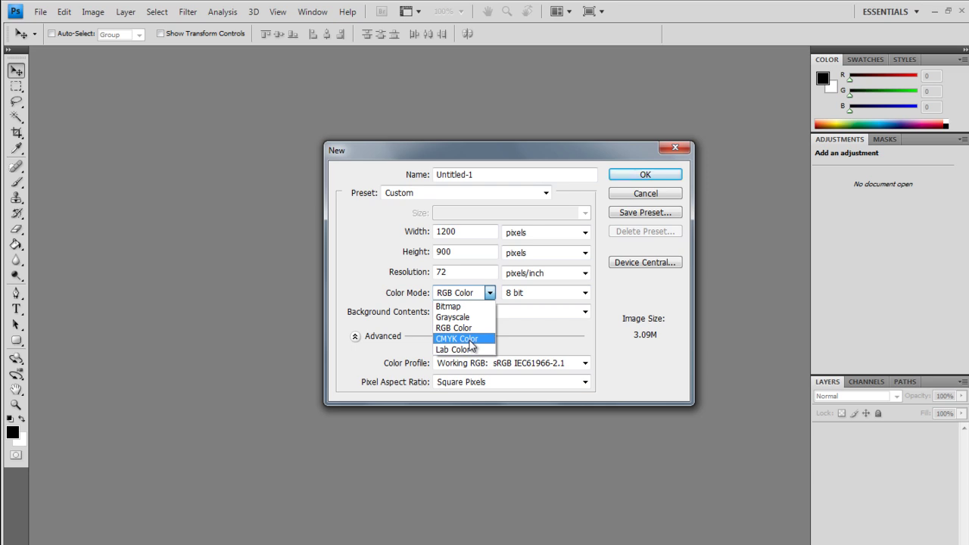
pyautogui.click(356, 276)
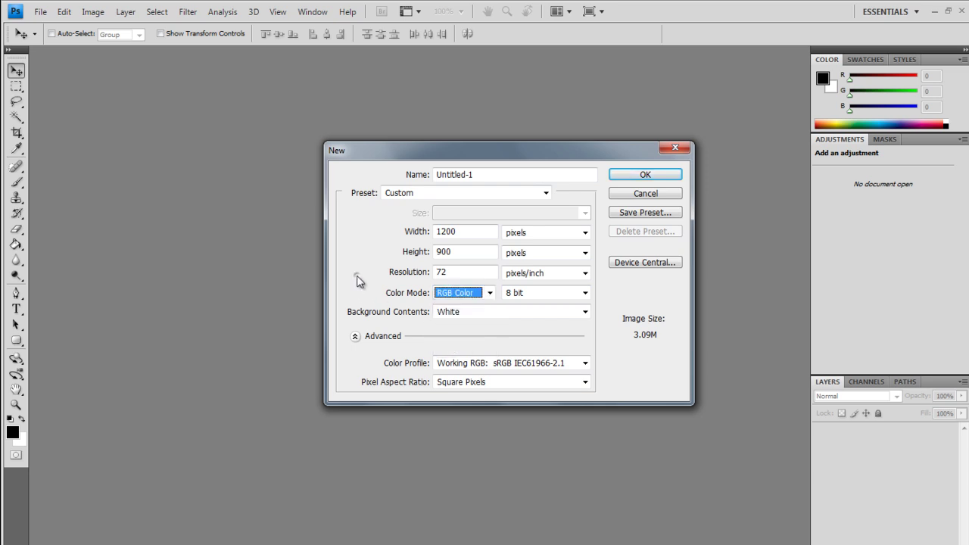
pyautogui.click(455, 294)
pyautogui.click(457, 330)
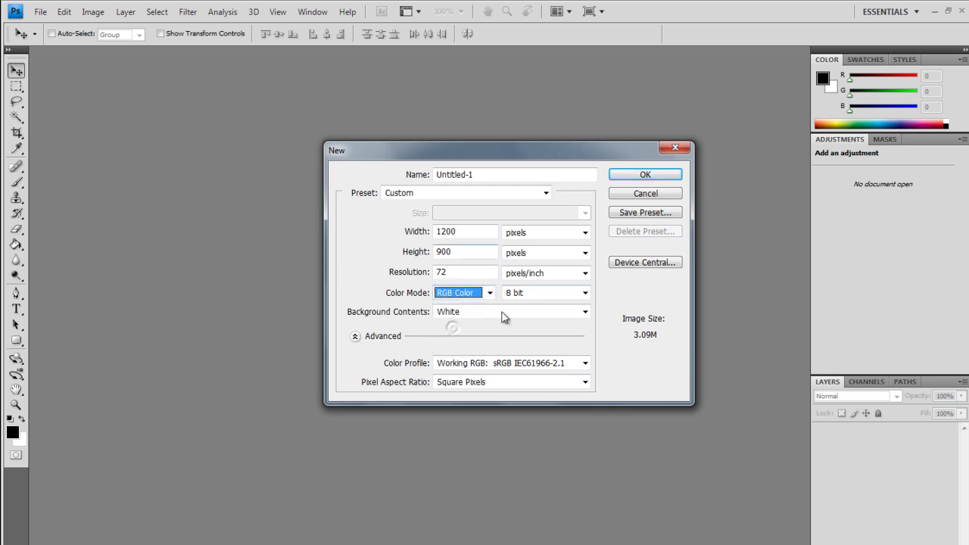
pyautogui.click(454, 313)
pyautogui.click(453, 314)
pyautogui.click(453, 314)
pyautogui.click(454, 315)
pyautogui.click(453, 316)
pyautogui.click(453, 323)
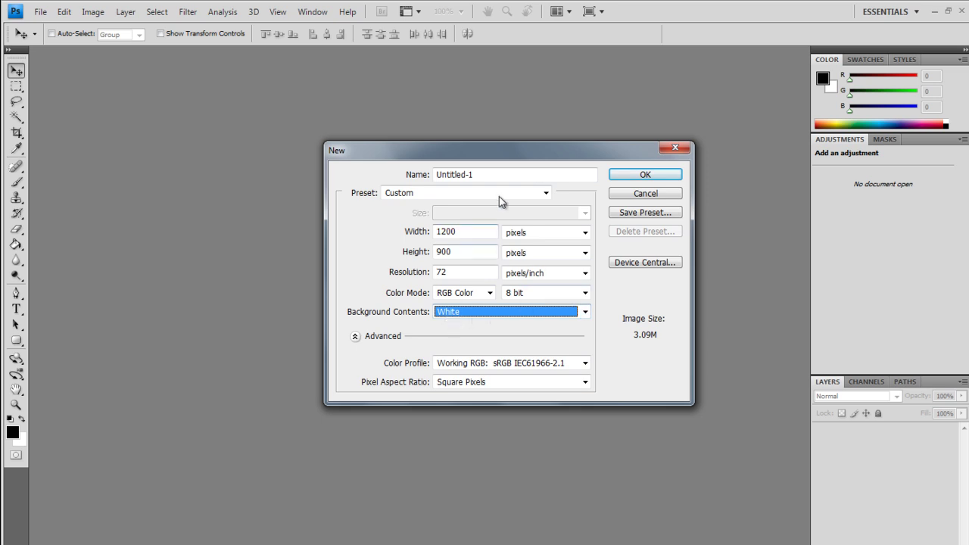
pyautogui.moveTo(517, 156); pyautogui.dragTo(471, 152)
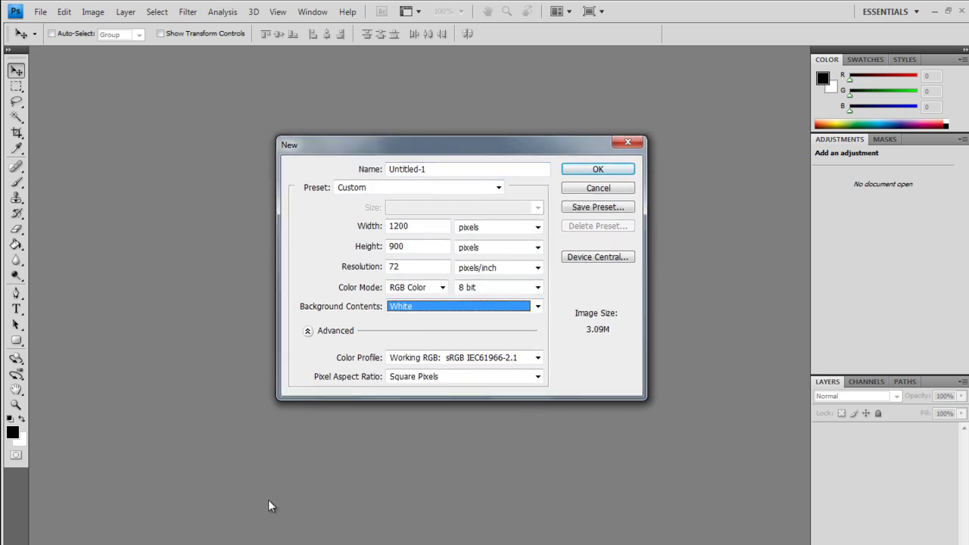
# Step: Keep the name Untitled-1 and confirm the New dialog to create the white document
pyautogui.click(454, 168)
pyautogui.click(486, 169)
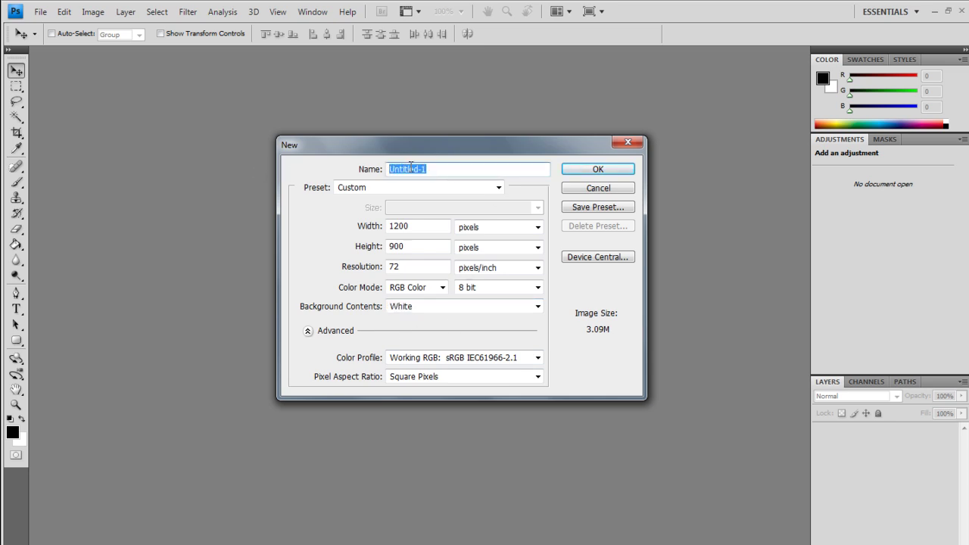
pyautogui.click(446, 168)
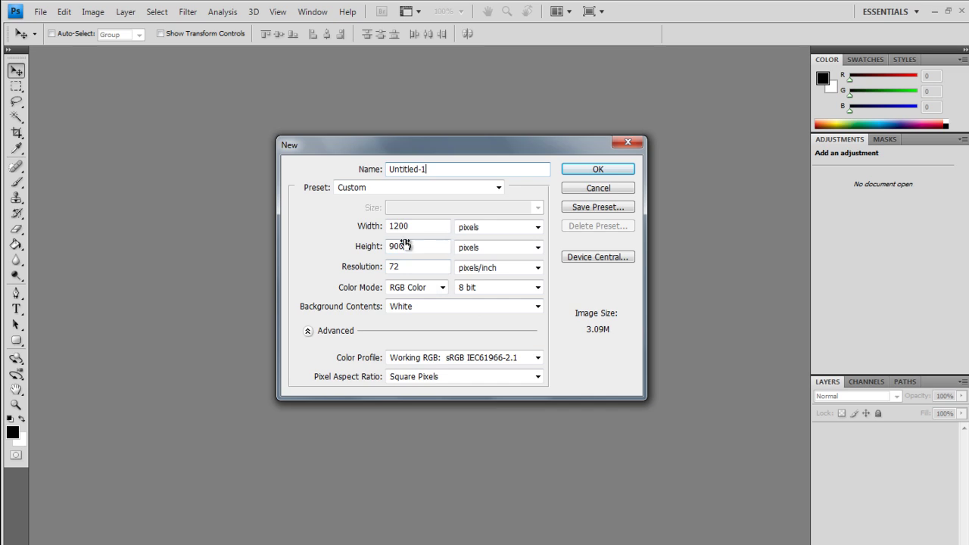
pyautogui.click(608, 172)
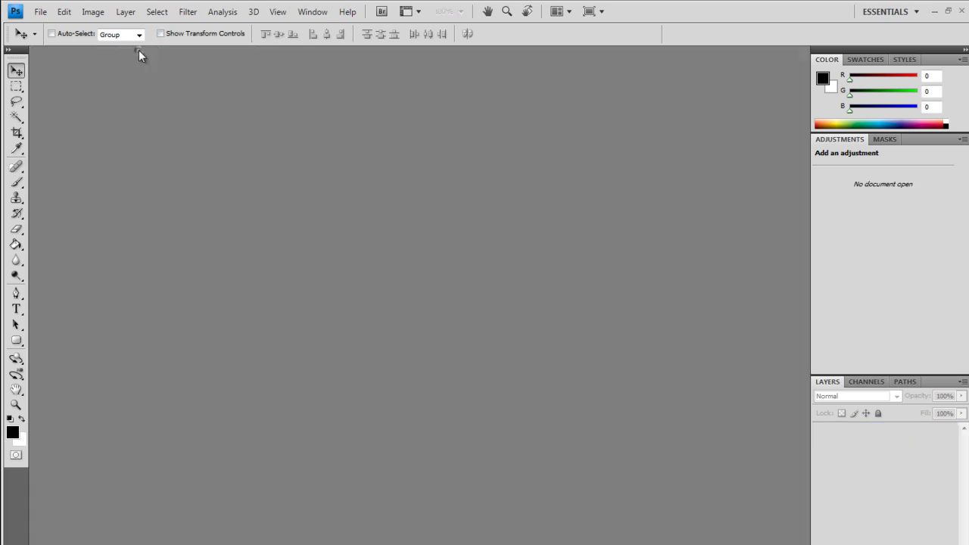
pyautogui.click(140, 52)
pyautogui.click(40, 12)
pyautogui.click(47, 23)
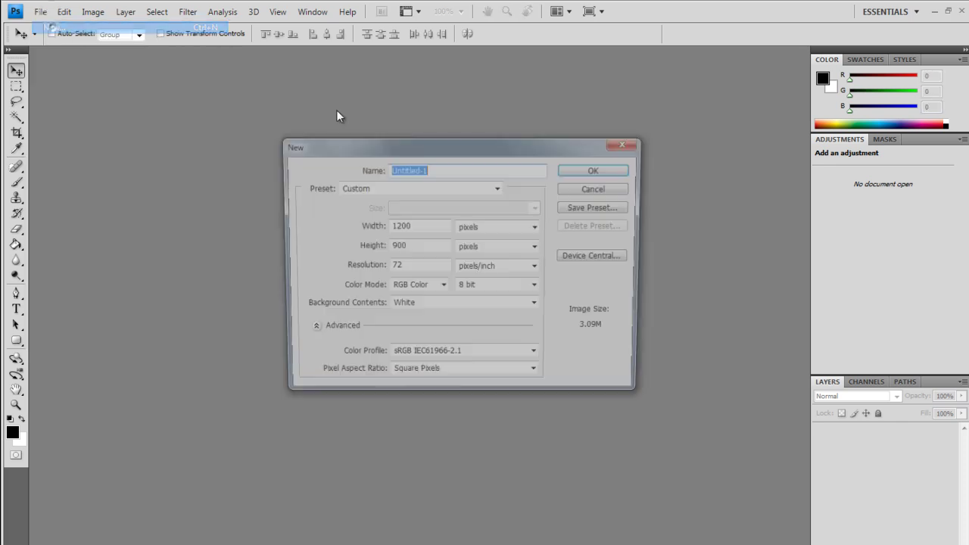
pyautogui.click(620, 173)
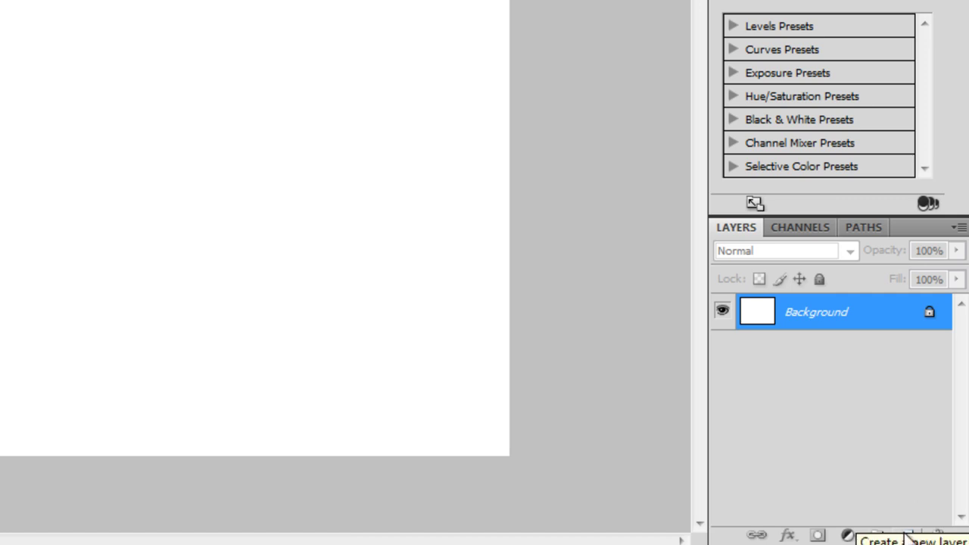
# Step: Add an empty Layer 1 above Background and select the Brush tool
pyautogui.click(908, 536)
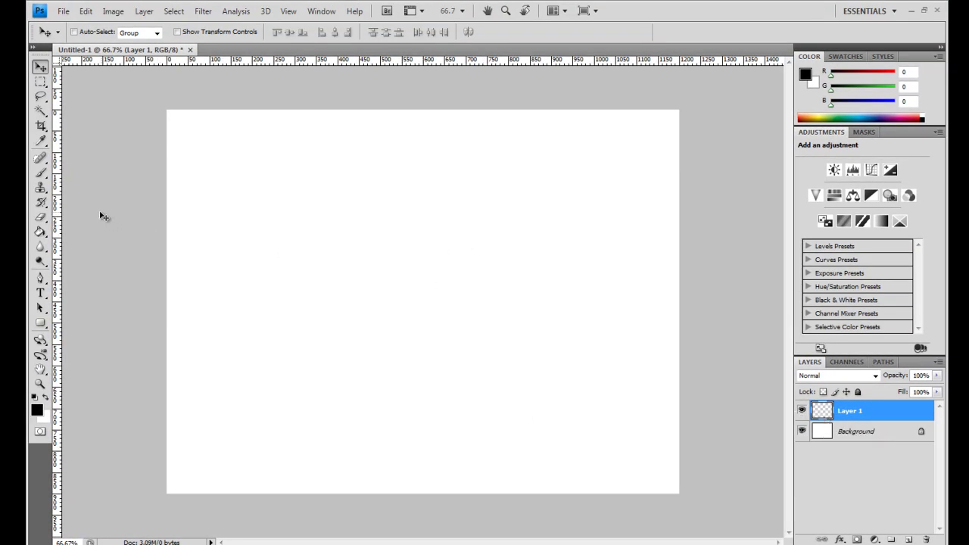
pyautogui.click(39, 176)
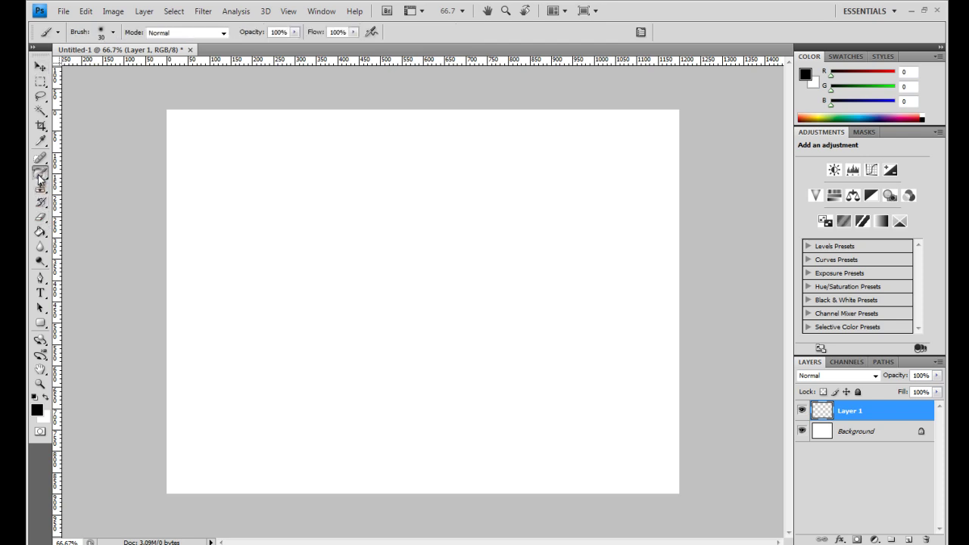
# Step: Set the foreground colour to dark blue R 36, G 74, B 121 (#244a79) and return to the Brush
pyautogui.click(36, 410)
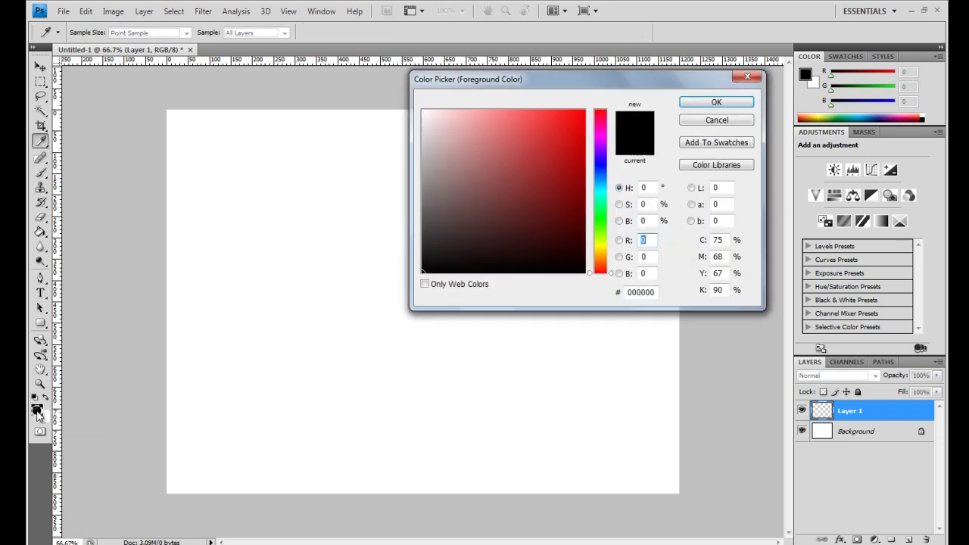
pyautogui.moveTo(495, 207); pyautogui.dragTo(537, 154)
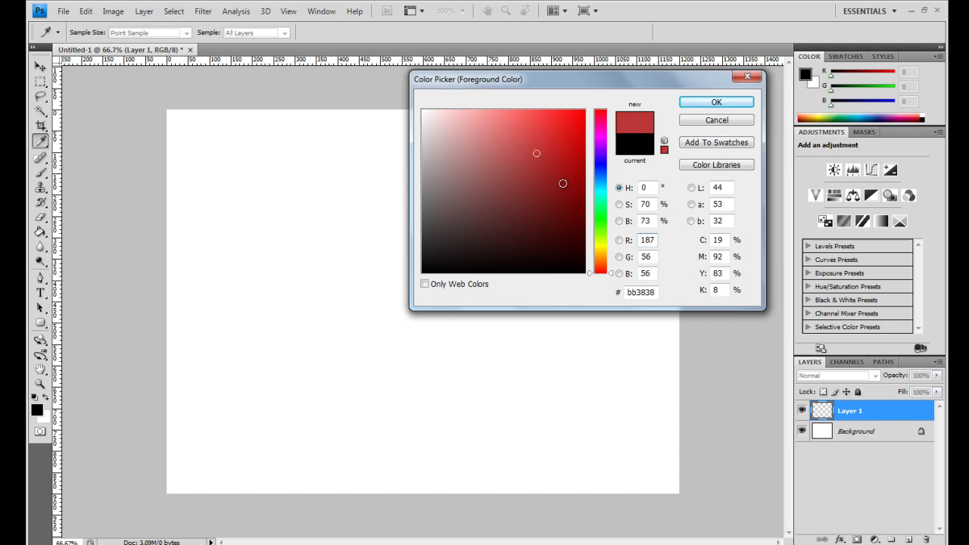
pyautogui.click(610, 187)
pyautogui.moveTo(610, 187); pyautogui.dragTo(610, 169)
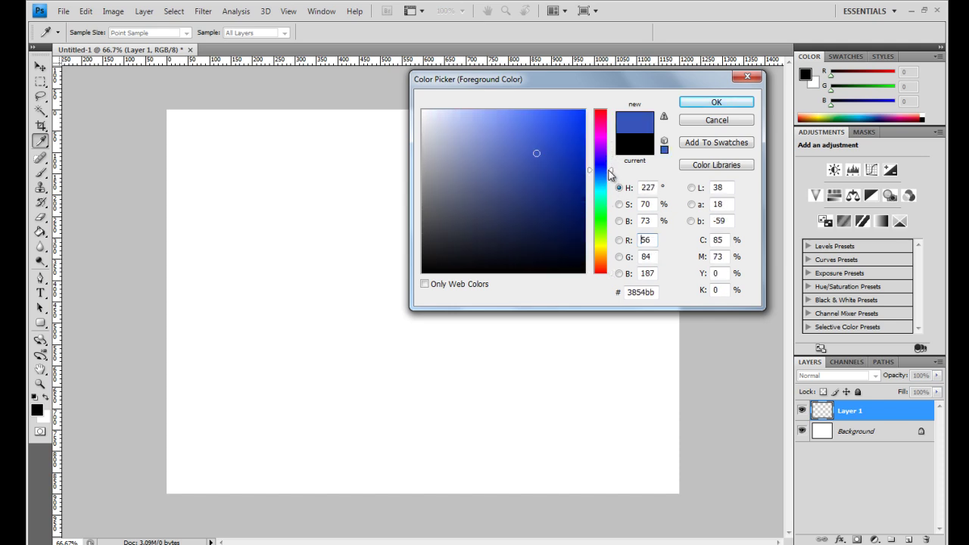
pyautogui.moveTo(553, 154)
pyautogui.mouseDown()
pyautogui.moveTo(470, 162)
pyautogui.moveTo(560, 203)
pyautogui.moveTo(538, 171)
pyautogui.moveTo(560, 199)
pyautogui.moveTo(541, 185)
pyautogui.mouseUp()
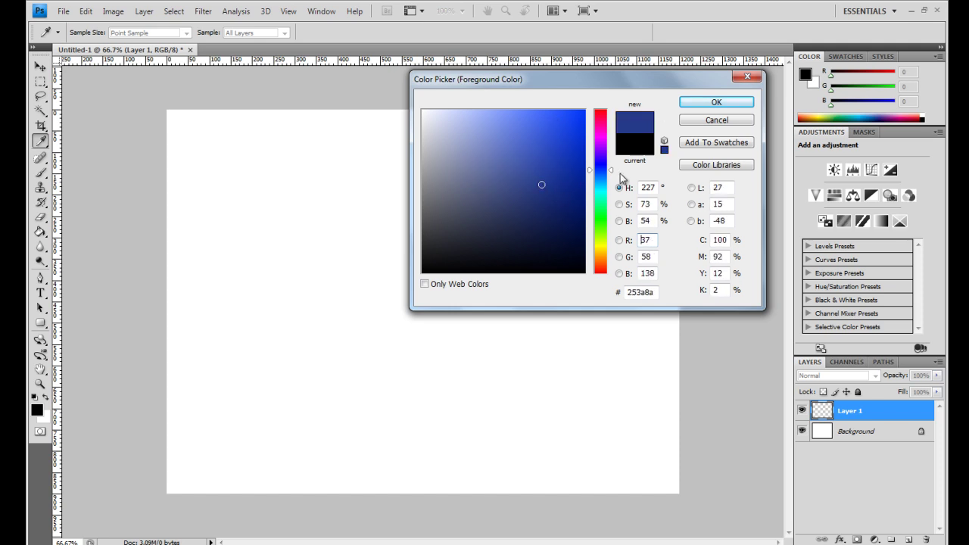
pyautogui.moveTo(612, 169); pyautogui.dragTo(612, 176)
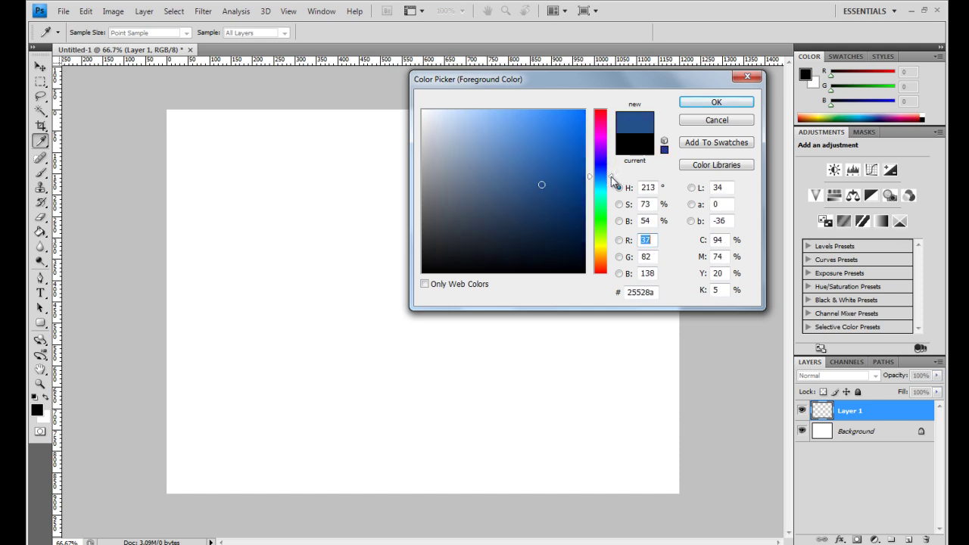
pyautogui.moveTo(546, 184)
pyautogui.mouseDown()
pyautogui.moveTo(528, 179)
pyautogui.moveTo(536, 196)
pyautogui.mouseUp()
pyautogui.click(720, 102)
pyautogui.press('b')
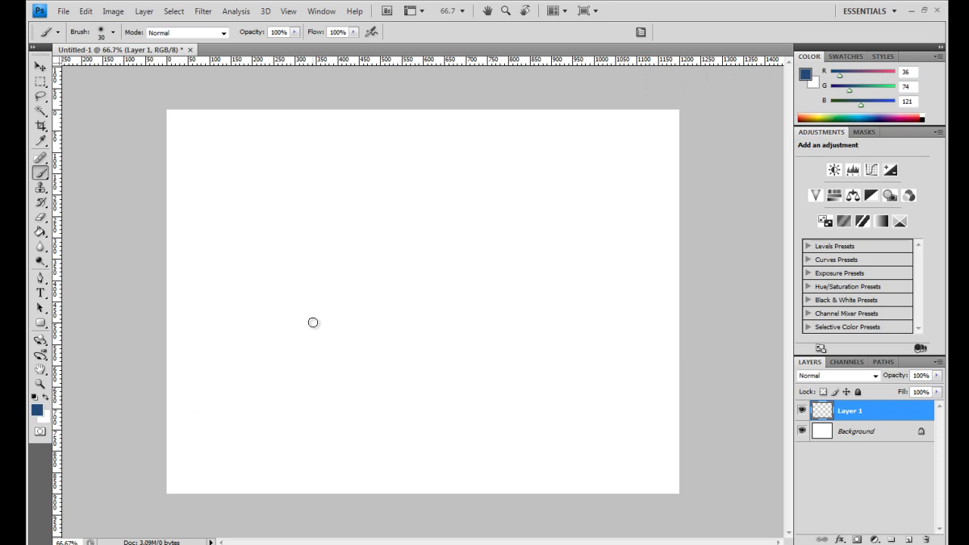
# Step: Paint a dark blue zigzag on Layer 1, frame it with a magenta bracket stroke, then add Layer 2
pyautogui.moveTo(316, 212)
pyautogui.mouseDown()
pyautogui.moveTo(479, 215)
pyautogui.moveTo(481, 247)
pyautogui.moveTo(325, 245)
pyautogui.moveTo(315, 250)
pyautogui.moveTo(323, 280)
pyautogui.moveTo(482, 281)
pyautogui.mouseUp()
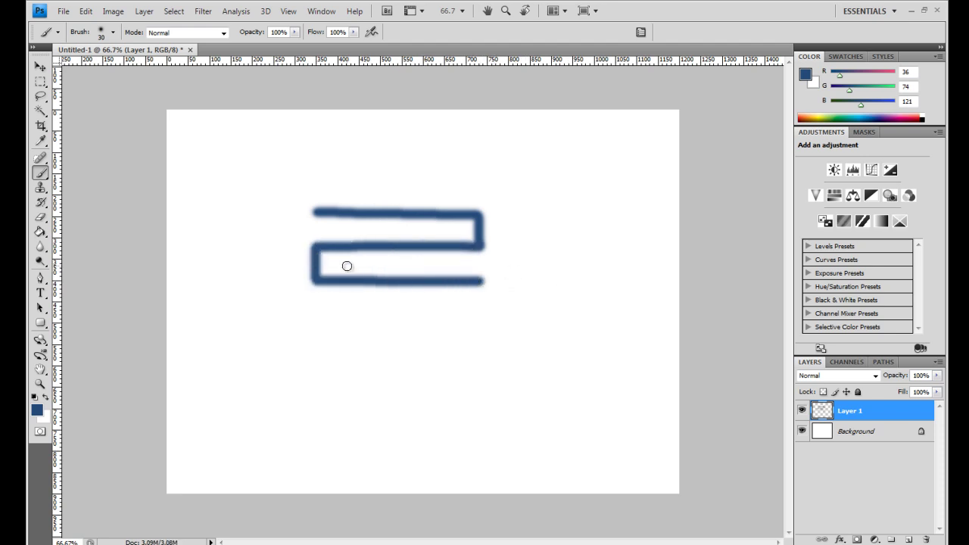
pyautogui.click(37, 410)
pyautogui.moveTo(611, 177); pyautogui.dragTo(606, 123)
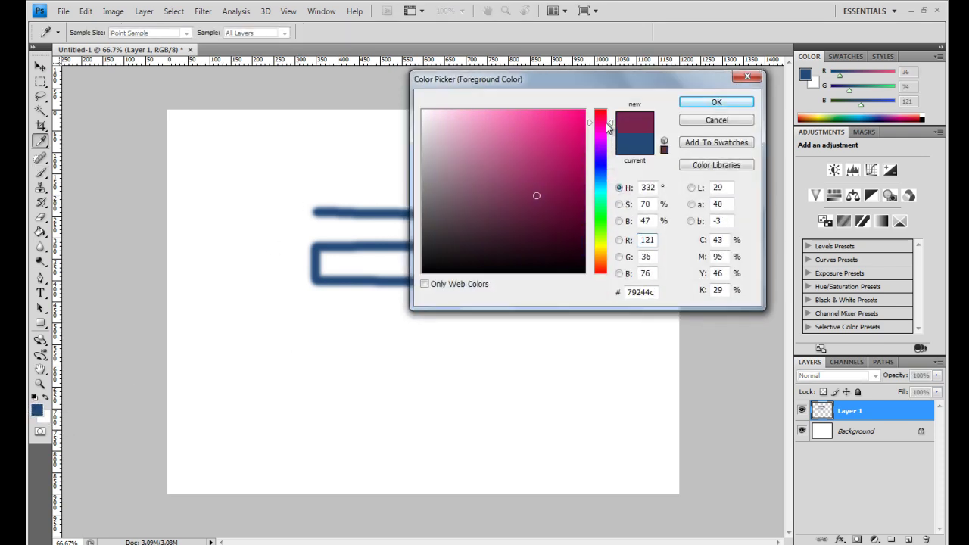
pyautogui.click(541, 168)
pyautogui.click(730, 102)
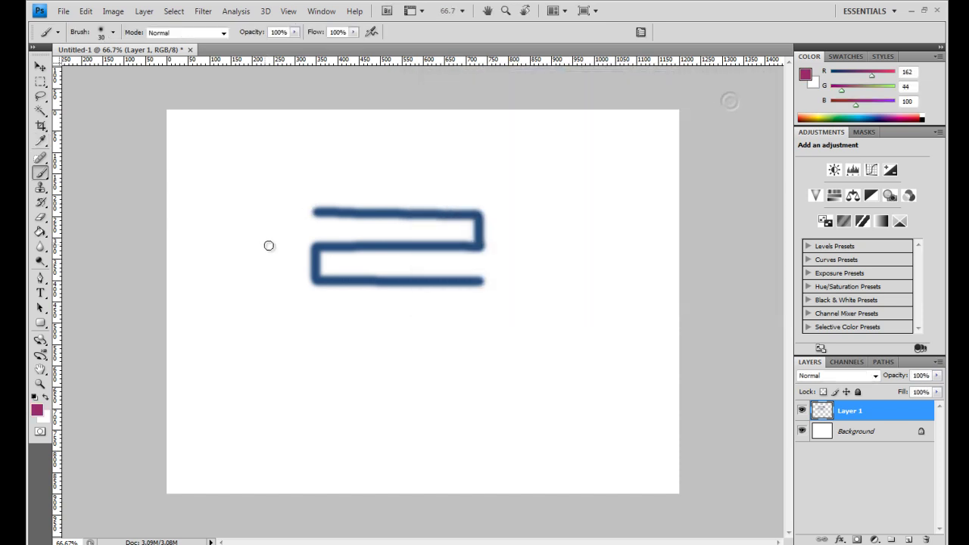
pyautogui.moveTo(277, 261)
pyautogui.mouseDown()
pyautogui.moveTo(283, 182)
pyautogui.moveTo(521, 185)
pyautogui.moveTo(521, 240)
pyautogui.moveTo(530, 249)
pyautogui.mouseUp()
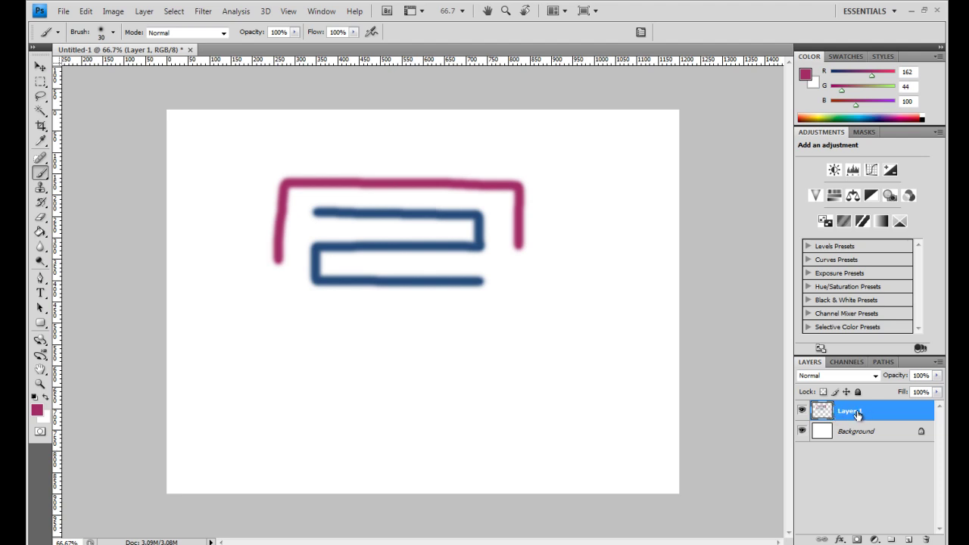
pyautogui.click(906, 540)
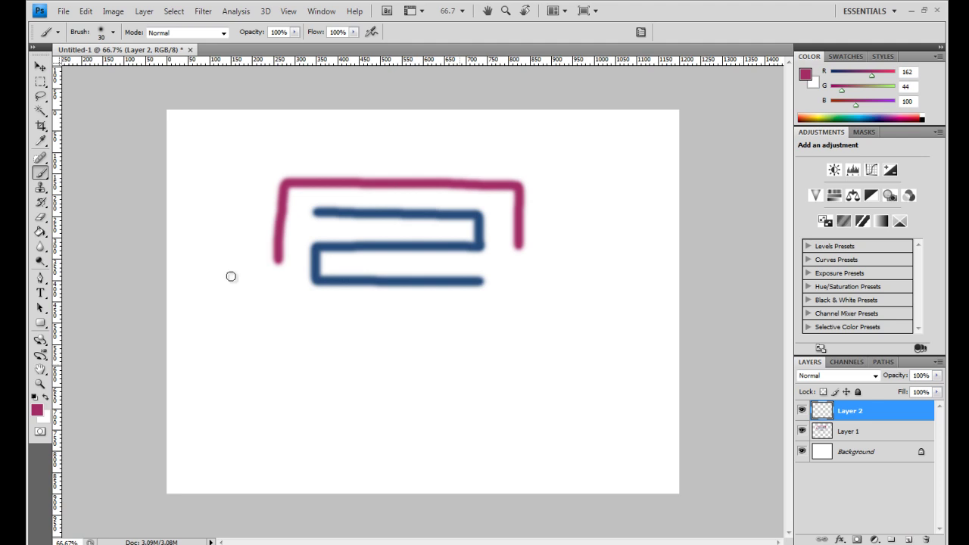
# Step: Switch the foreground to bright green (R 98, G 196, B 44) and paint a long diagonal stroke on Layer 2
pyautogui.click(38, 409)
pyautogui.moveTo(611, 186); pyautogui.dragTo(619, 216)
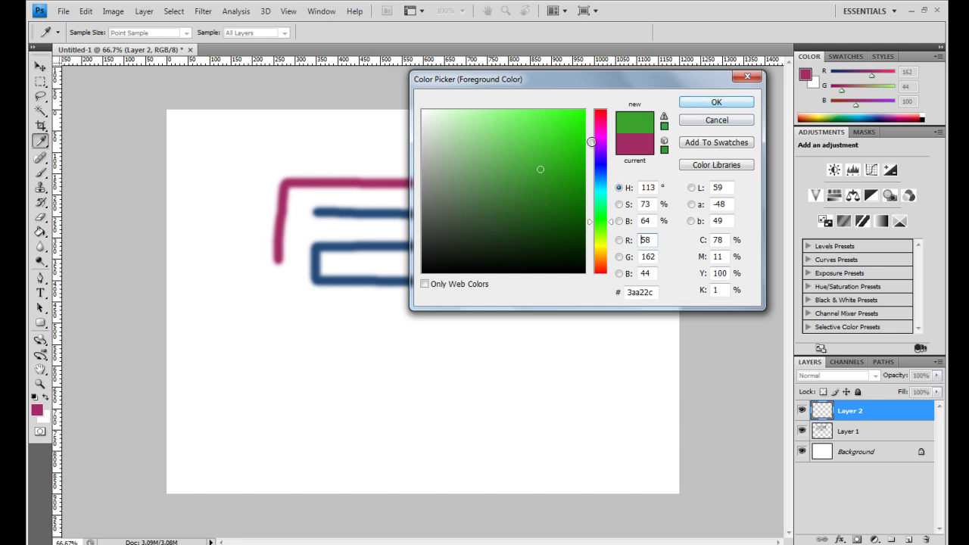
pyautogui.click(548, 147)
pyautogui.click(612, 228)
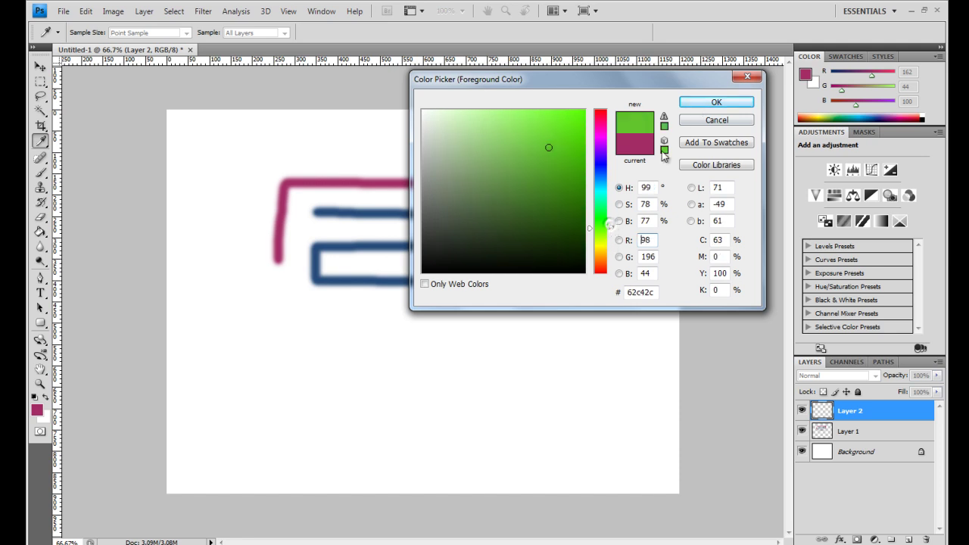
pyautogui.click(716, 101)
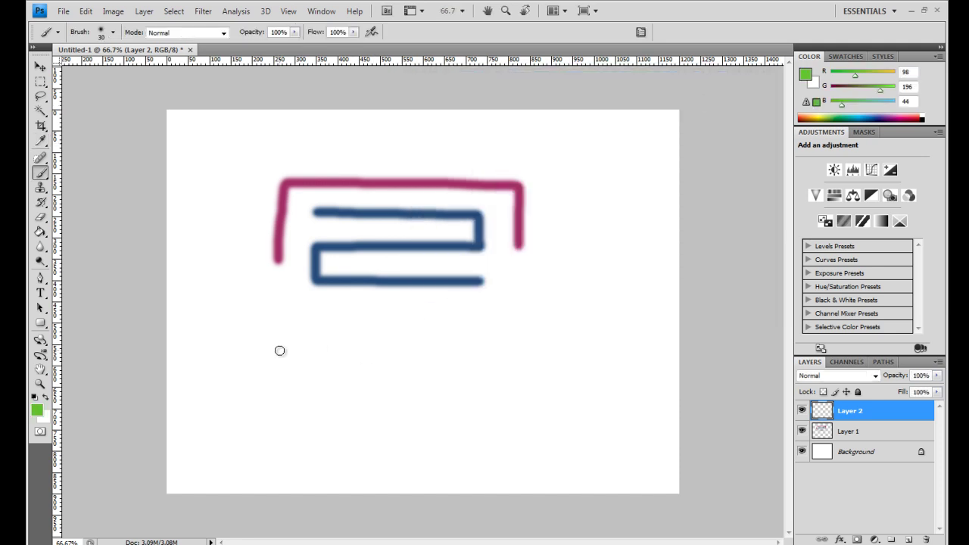
pyautogui.moveTo(279, 350); pyautogui.dragTo(561, 172)
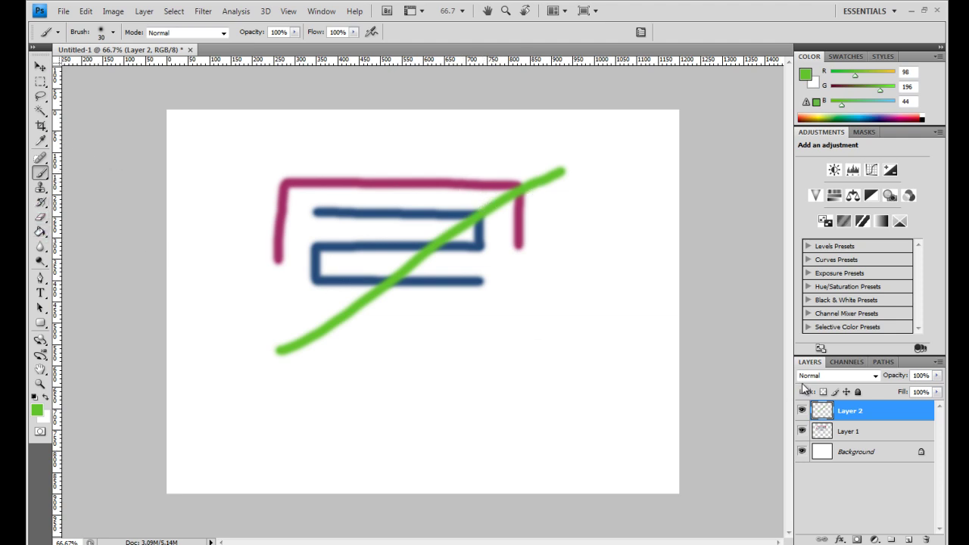
# Step: Erase the green diagonal stroke on Layer 2 with the Eraser tool
pyautogui.click(40, 217)
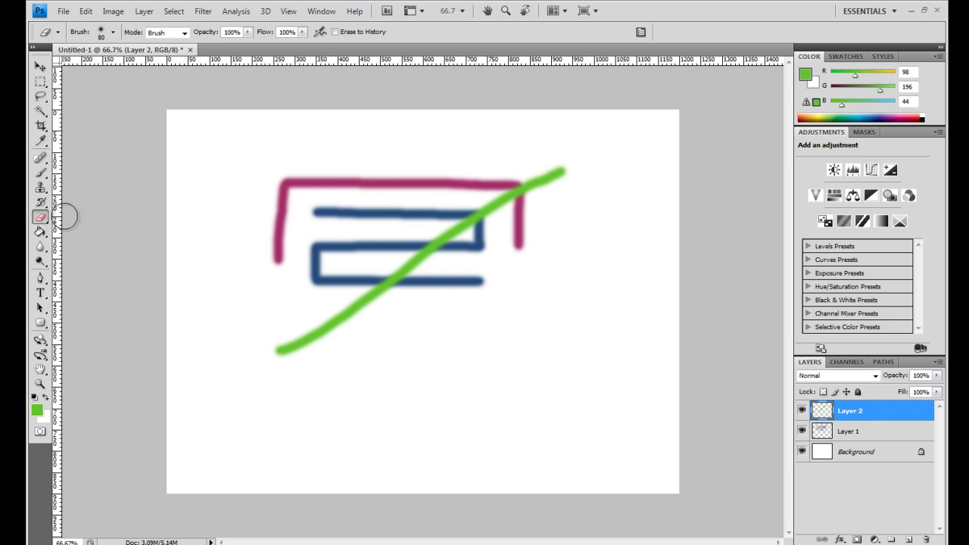
pyautogui.moveTo(563, 169)
pyautogui.mouseDown()
pyautogui.moveTo(275, 354)
pyautogui.moveTo(362, 309)
pyautogui.moveTo(308, 345)
pyautogui.moveTo(370, 320)
pyautogui.mouseUp()
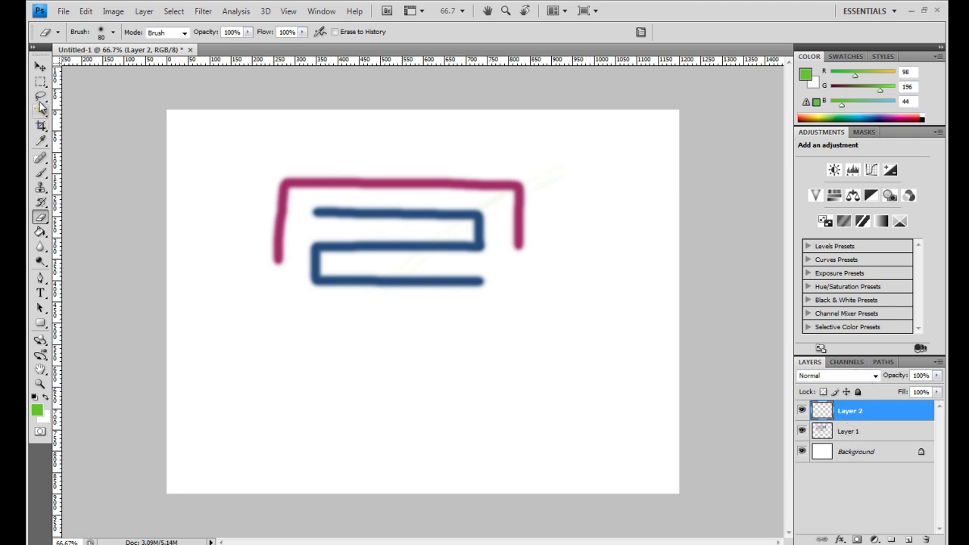
# Step: Paint a green Z-shaped stroke below the drawing on Layer 2
pyautogui.click(40, 172)
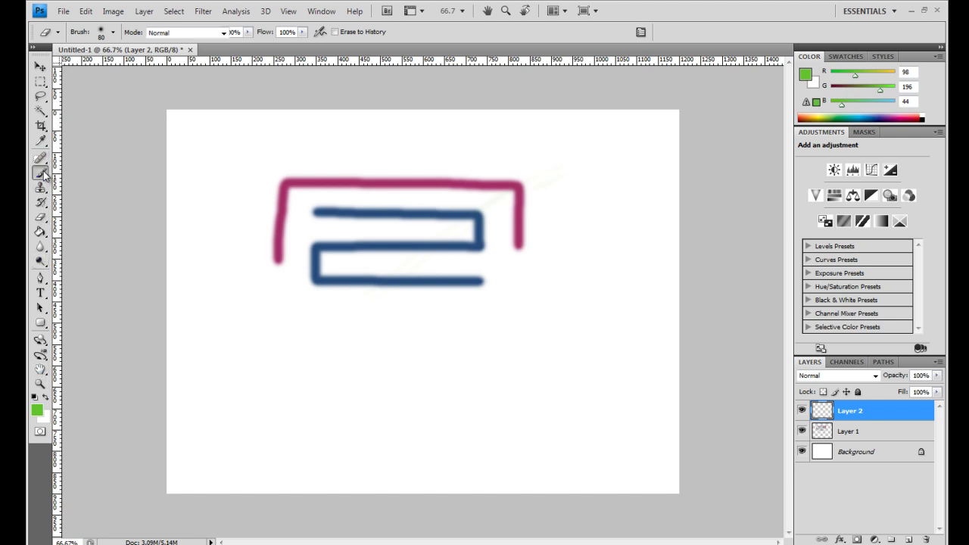
pyautogui.moveTo(333, 365); pyautogui.dragTo(392, 366)
pyautogui.moveTo(503, 366)
pyautogui.mouseDown()
pyautogui.moveTo(409, 405)
pyautogui.moveTo(596, 415)
pyautogui.moveTo(433, 418)
pyautogui.mouseUp()
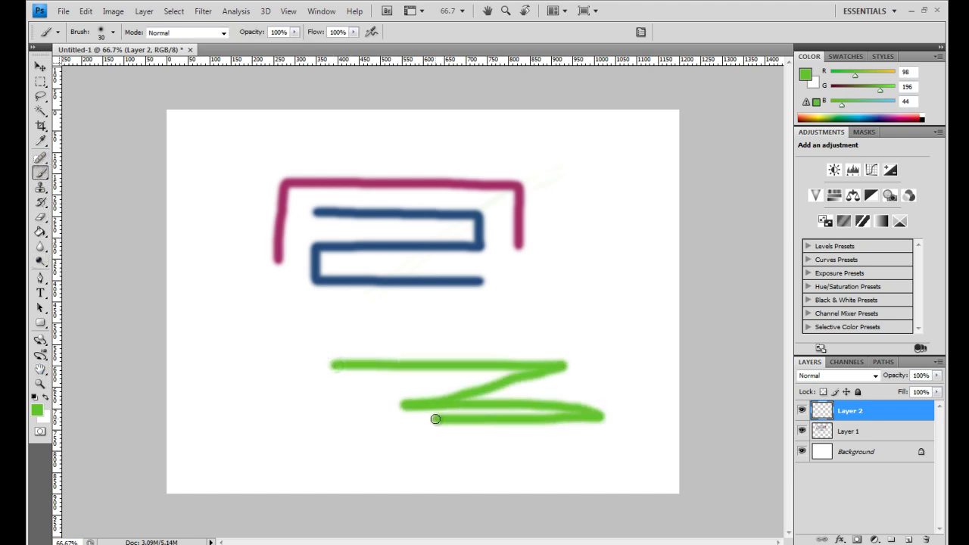
# Step: Shift the green Z and Layer 1's magenta and blue strokes slightly left with the Move tool
pyautogui.click(40, 67)
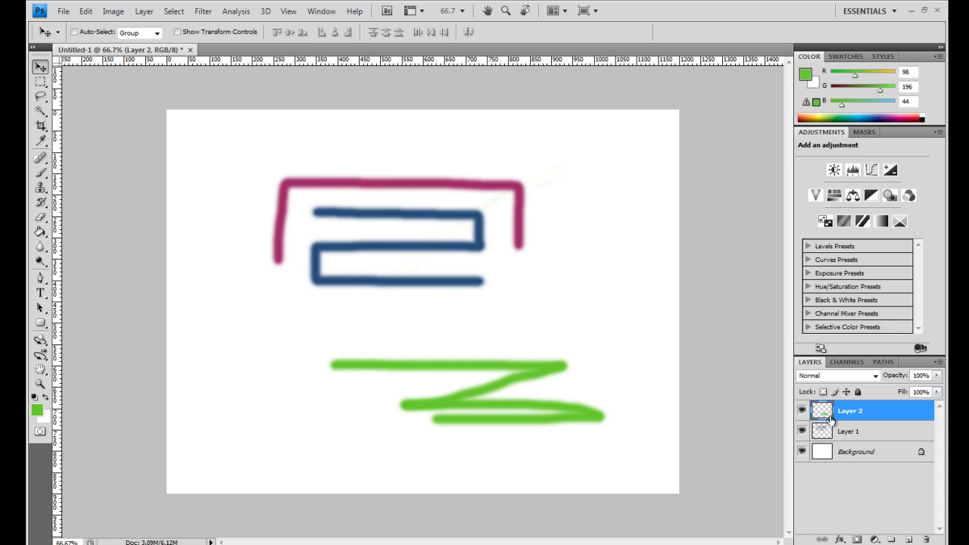
pyautogui.moveTo(488, 403)
pyautogui.mouseDown()
pyautogui.moveTo(511, 406)
pyautogui.moveTo(433, 359)
pyautogui.moveTo(383, 368)
pyautogui.moveTo(508, 429)
pyautogui.moveTo(463, 400)
pyautogui.moveTo(492, 413)
pyautogui.moveTo(499, 391)
pyautogui.moveTo(472, 396)
pyautogui.mouseUp()
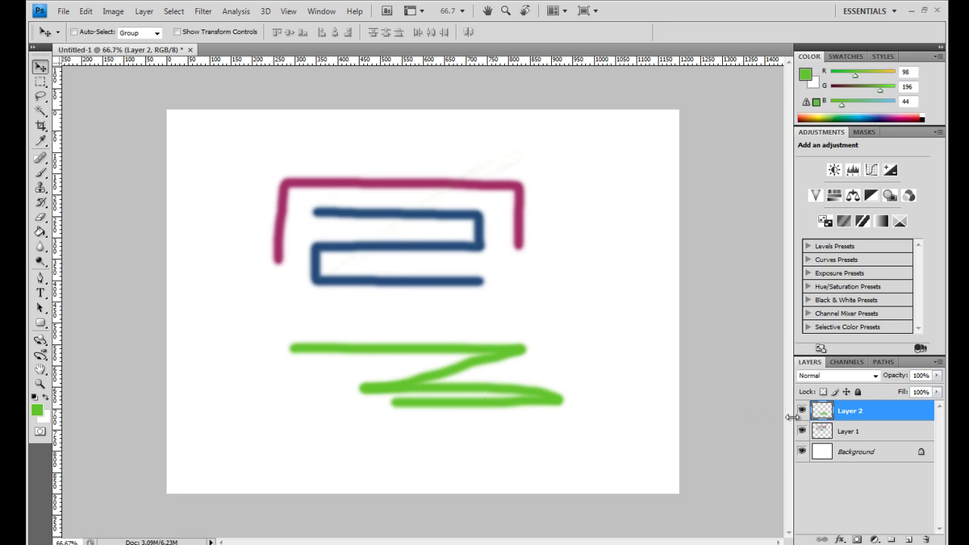
pyautogui.click(861, 433)
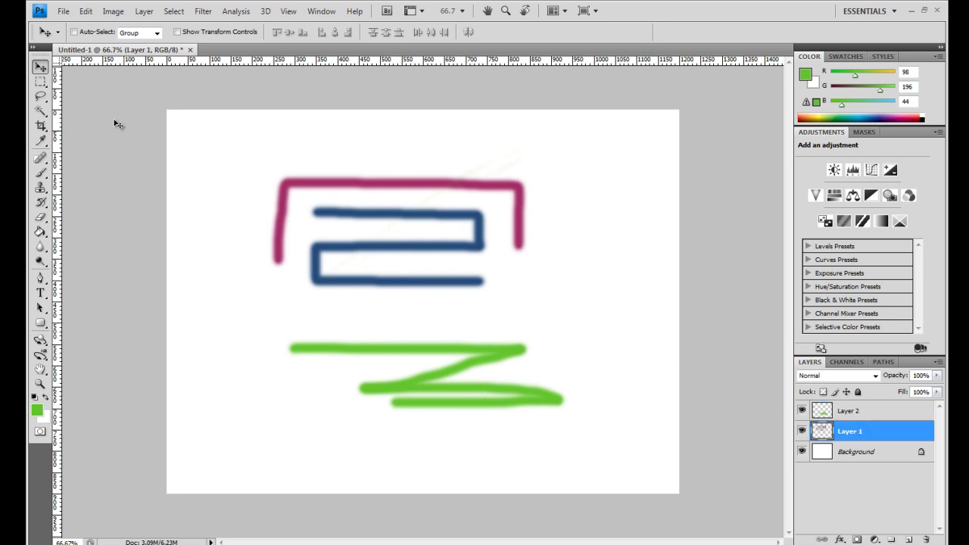
pyautogui.moveTo(386, 236)
pyautogui.mouseDown()
pyautogui.moveTo(373, 231)
pyautogui.moveTo(386, 262)
pyautogui.moveTo(462, 236)
pyautogui.moveTo(407, 246)
pyautogui.moveTo(425, 255)
pyautogui.mouseUp()
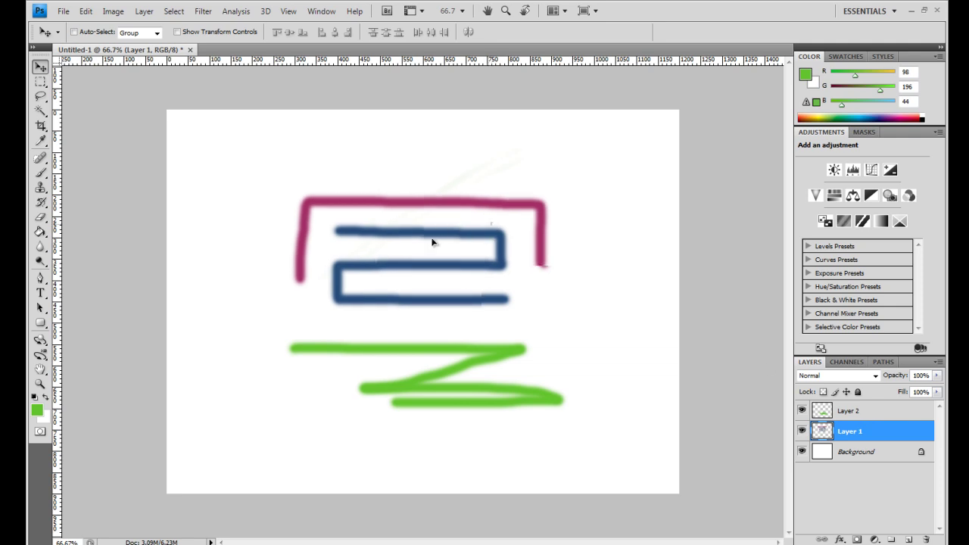
pyautogui.moveTo(433, 242); pyautogui.dragTo(368, 225)
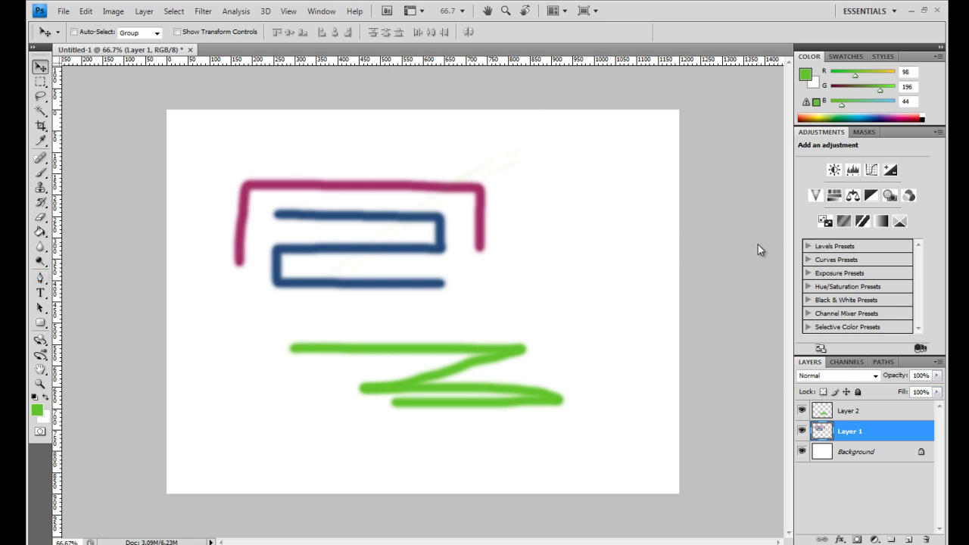
# Step: Set the foreground colour to teal, then sample pale yellow (R237, G234, B100) from the Color panel spectrum
pyautogui.click(35, 413)
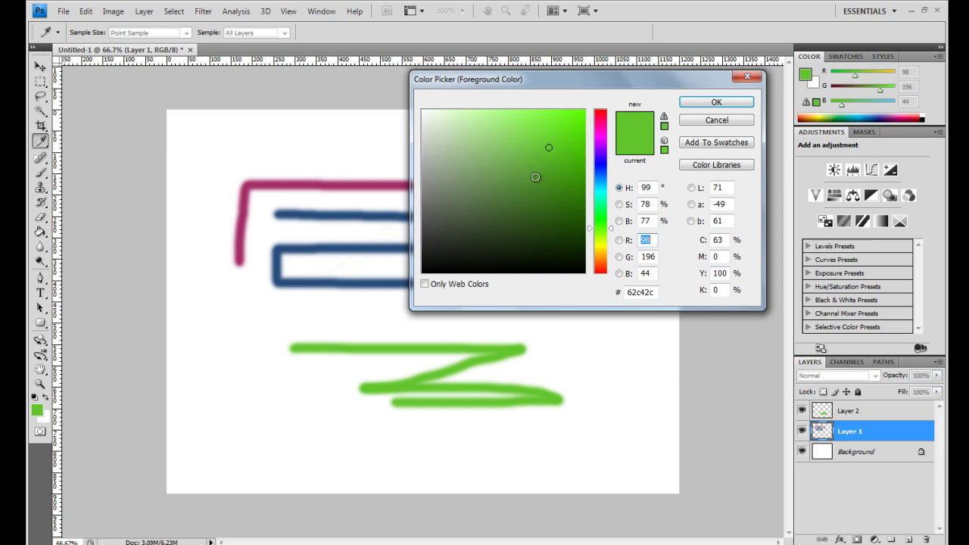
pyautogui.moveTo(542, 173); pyautogui.dragTo(538, 205)
pyautogui.moveTo(610, 215); pyautogui.dragTo(606, 192)
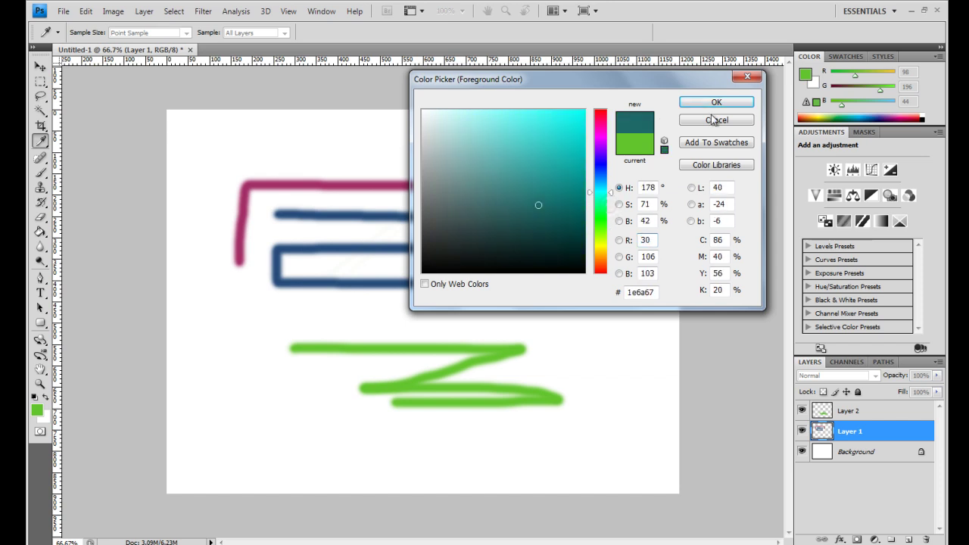
pyautogui.click(716, 102)
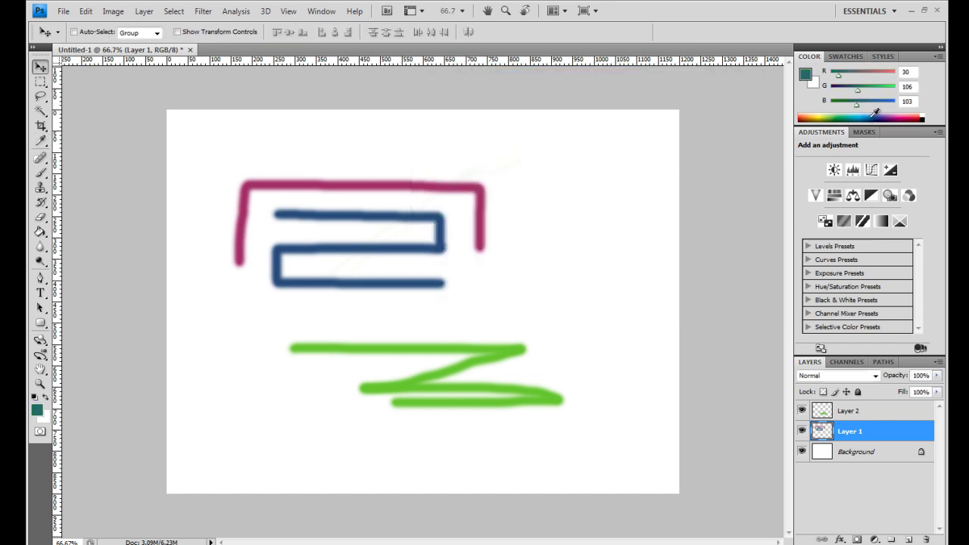
pyautogui.moveTo(874, 112); pyautogui.dragTo(824, 113)
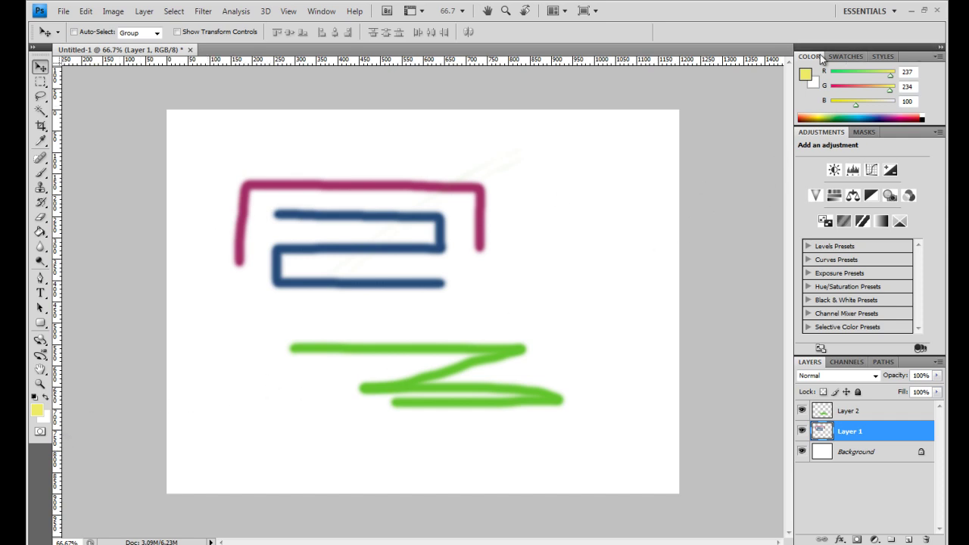
# Step: Reopen the Color Picker, try olive and blue shades, then cancel to keep the yellow
pyautogui.click(36, 410)
pyautogui.click(549, 174)
pyautogui.click(600, 179)
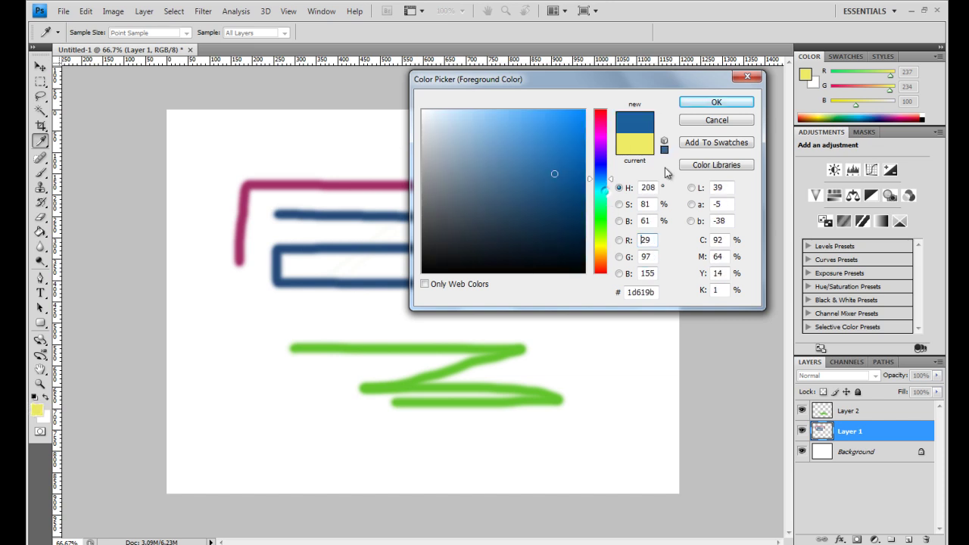
pyautogui.click(724, 120)
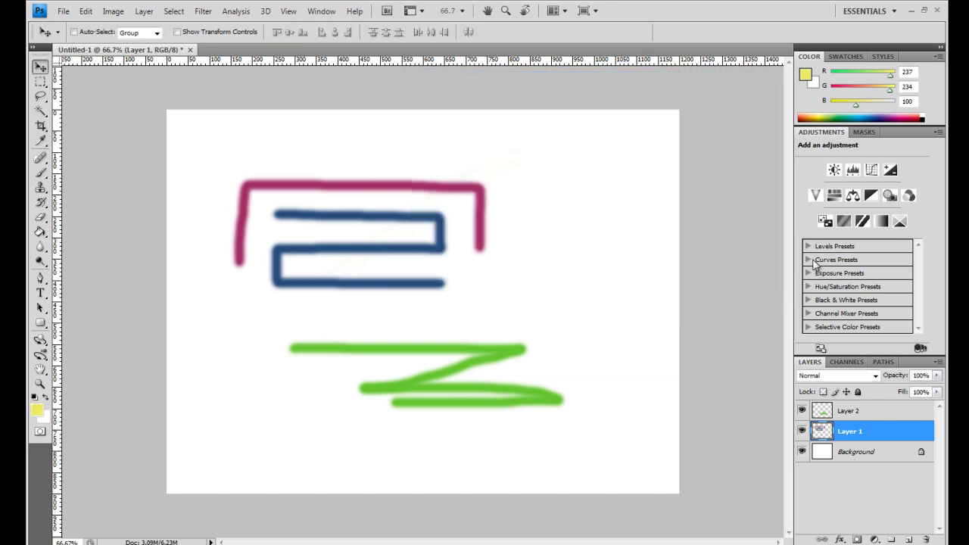